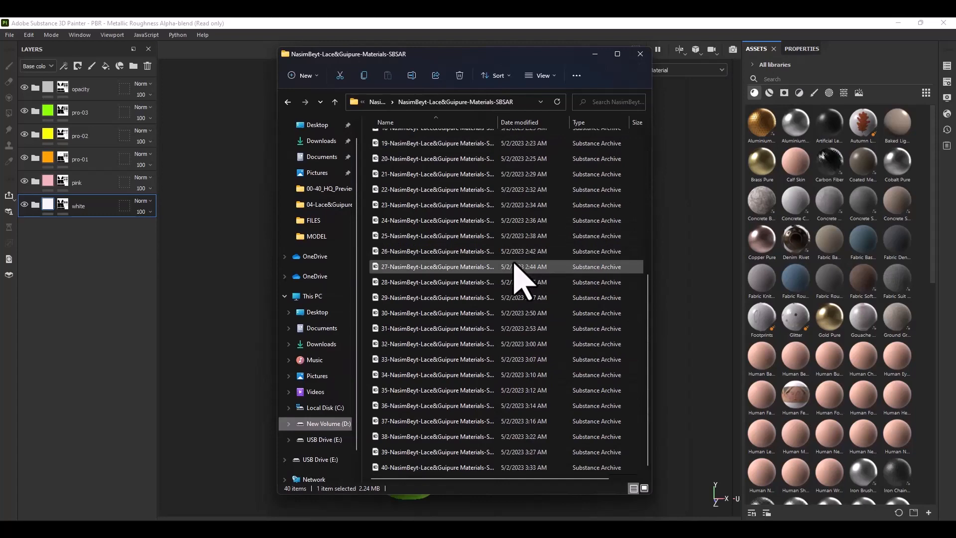
# Import all 40 lace and guipure SBSAR materials from the open folder into the project 'PBR - Metallic Roughness Alpha-blend'.
pyautogui.press('Home')
pyautogui.hotkey('ctrl', 'a')
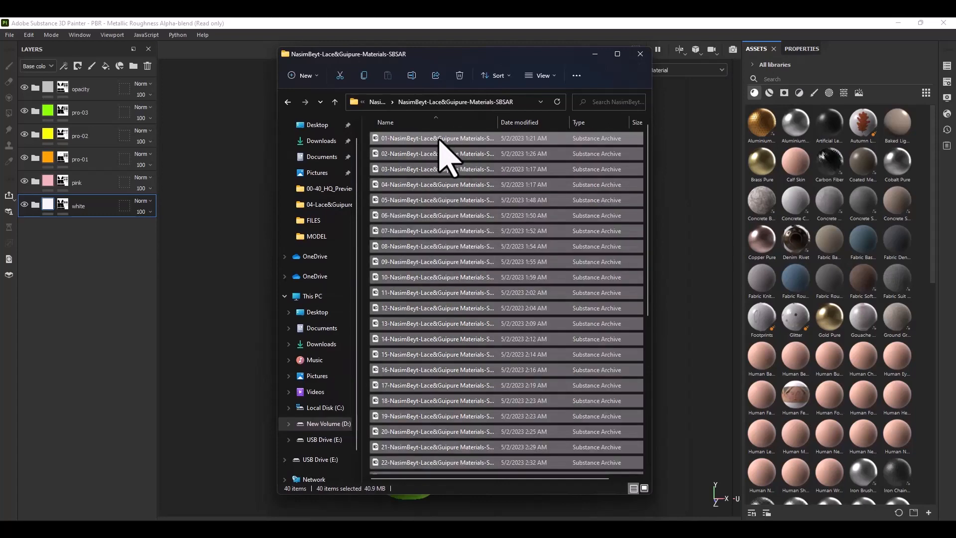
pyautogui.moveTo(451, 152); pyautogui.dragTo(929, 338)
pyautogui.click(596, 54)
pyautogui.scroll(-8, 597, 294)
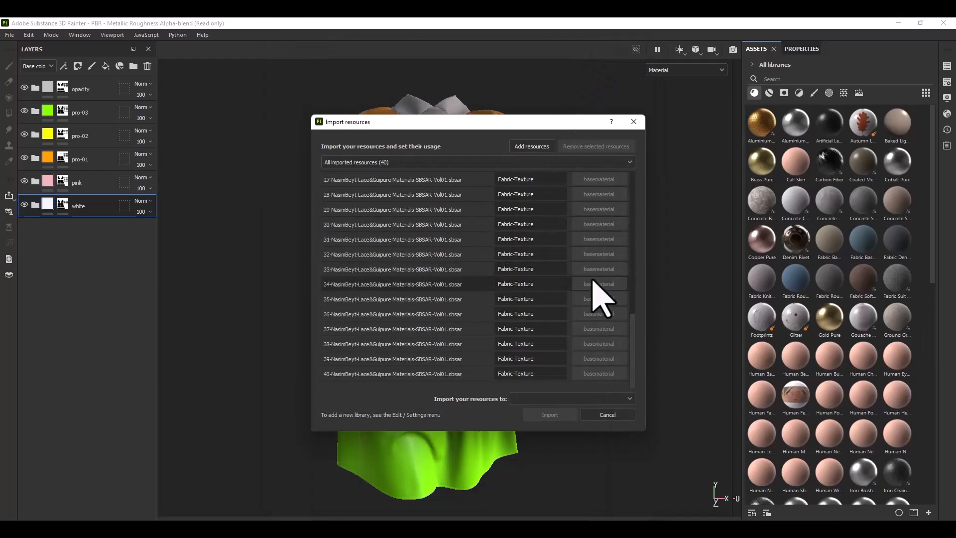
pyautogui.click(613, 398)
pyautogui.click(580, 421)
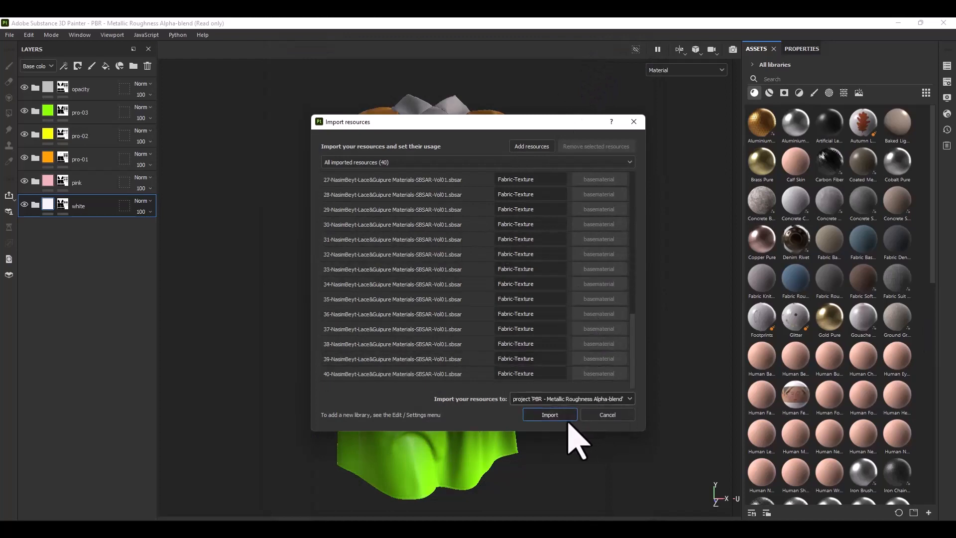
pyautogui.click(544, 415)
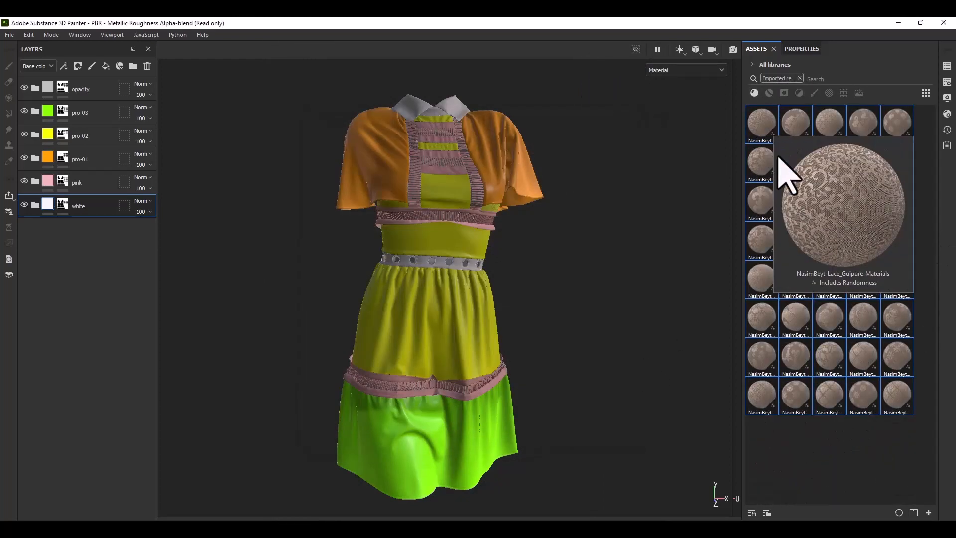
pyautogui.moveTo(902, 279)
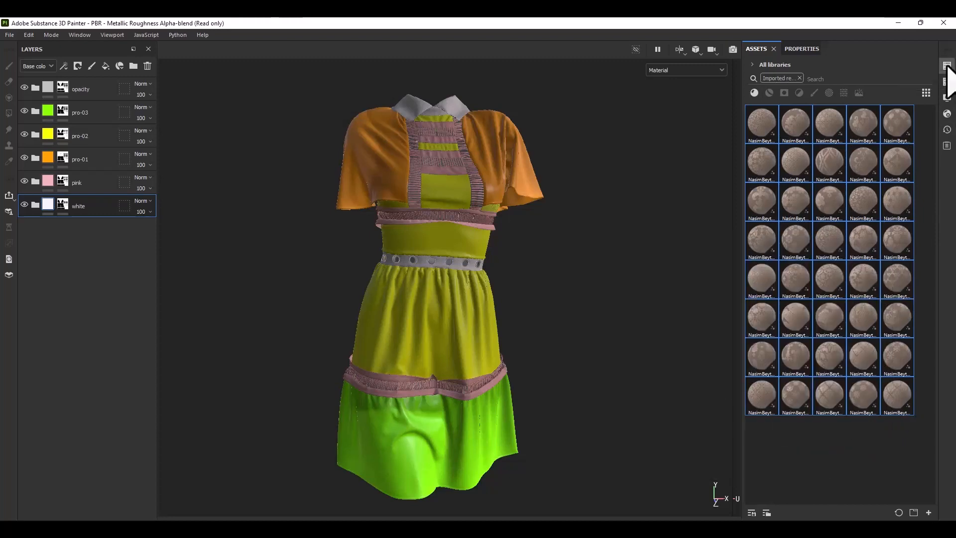
# Review the texture set channels and choose the pbr-metal-rough-with-alpha-blending shader for the main shader.
pyautogui.click(947, 67)
pyautogui.click(949, 84)
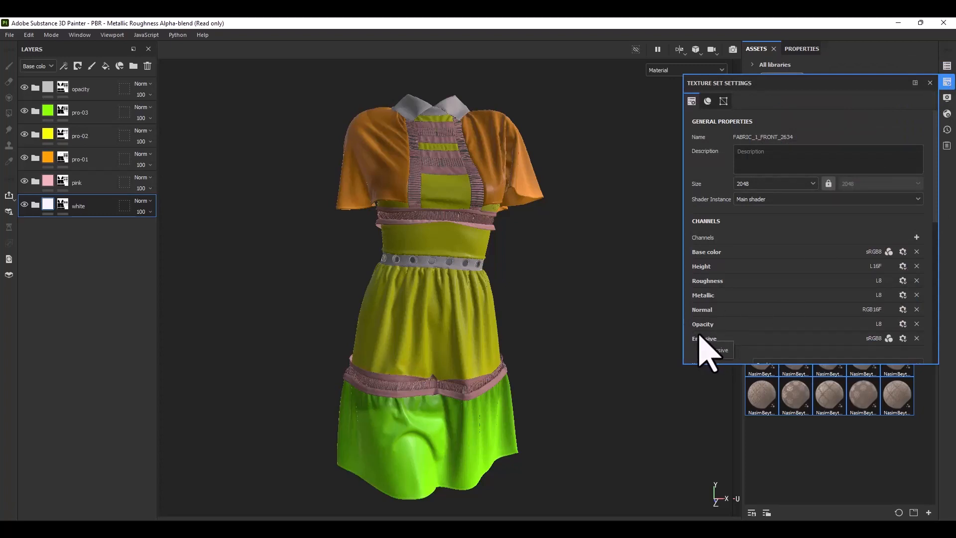
pyautogui.click(947, 114)
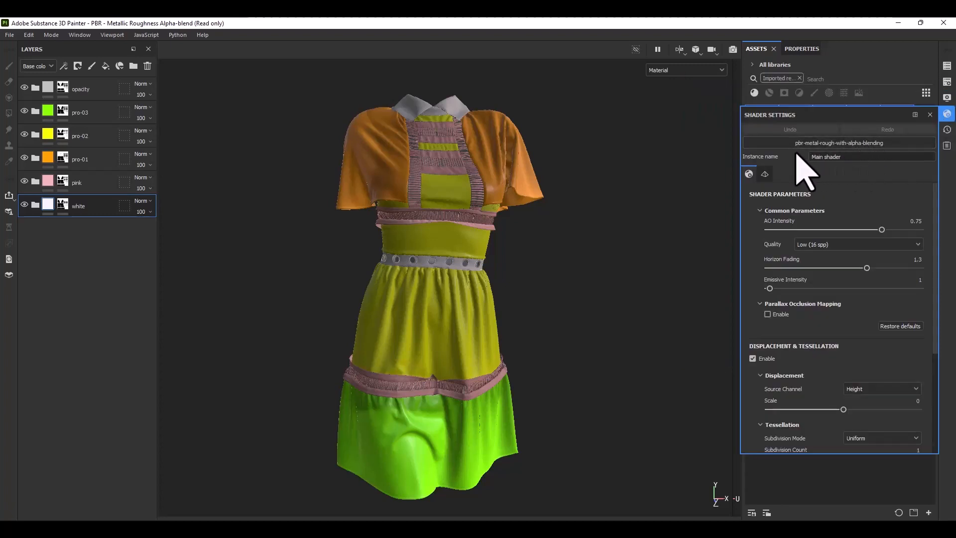
pyautogui.click(832, 143)
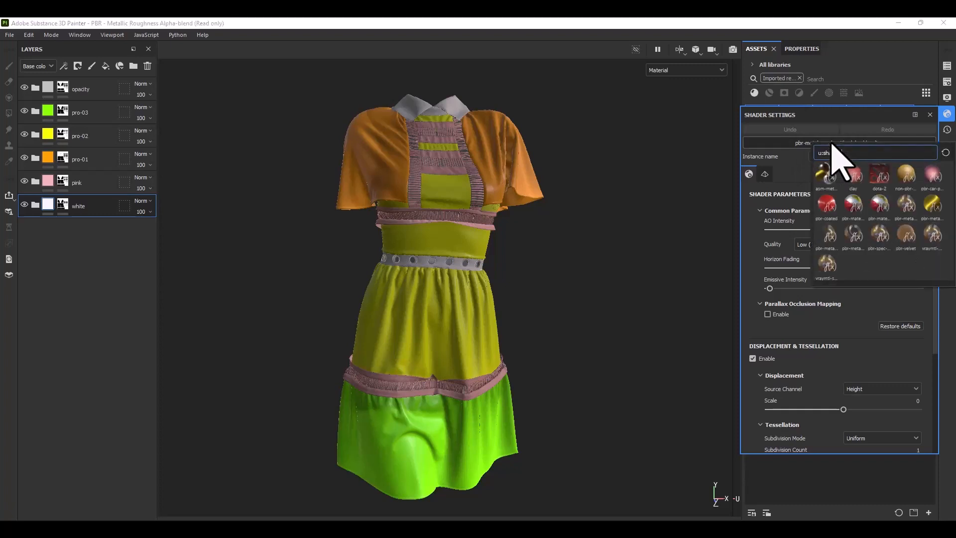
pyautogui.click(829, 238)
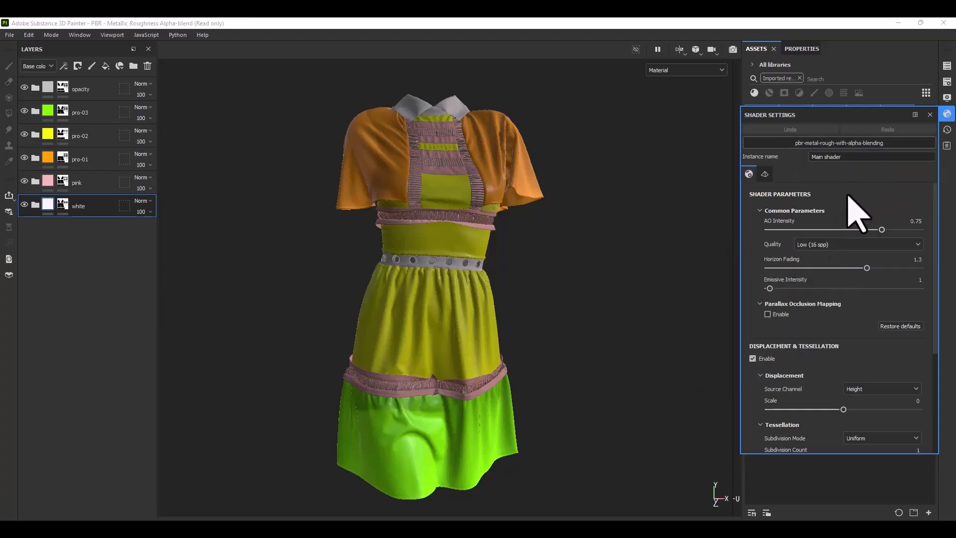
pyautogui.click(942, 62)
pyautogui.click(942, 66)
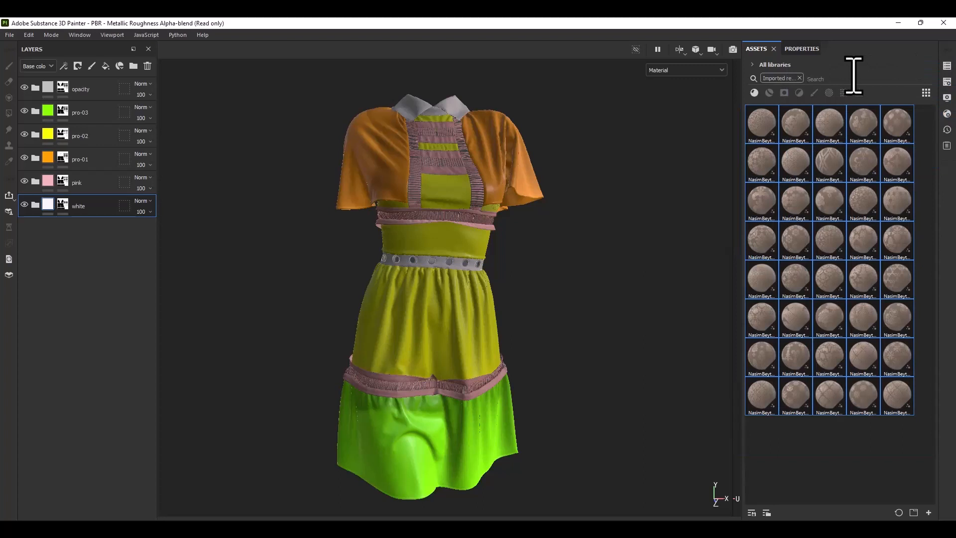
# Place the first lace material of the fifth asset row in the pro-02 folder and hide that folder's yellow fill.
pyautogui.click(792, 406)
pyautogui.moveTo(757, 275)
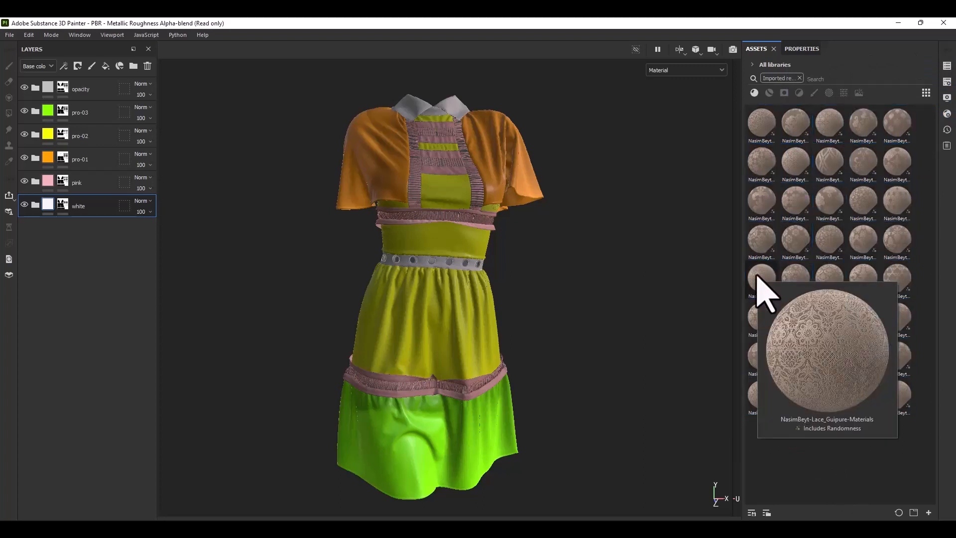
pyautogui.moveTo(762, 289); pyautogui.dragTo(75, 152)
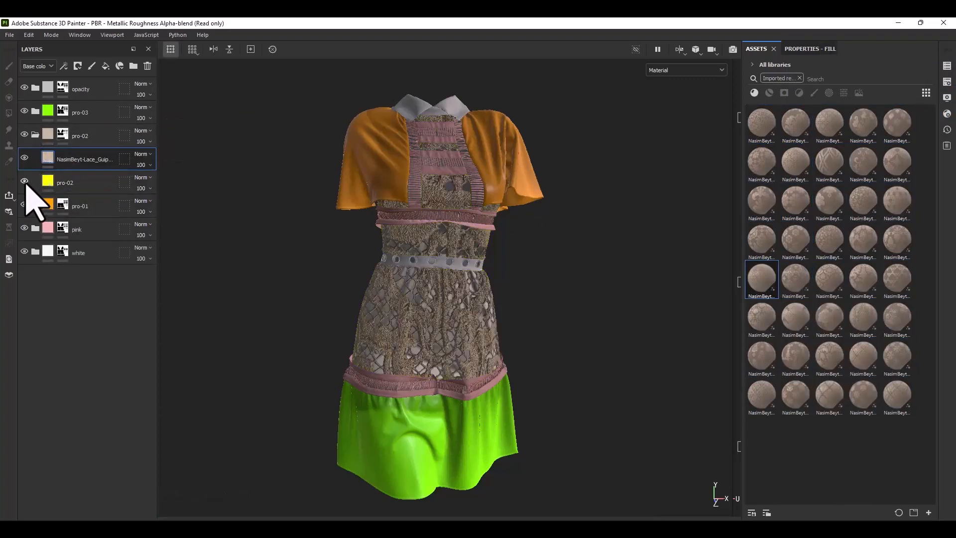
# Disable the height channel on the pro-02 lace fill and set its UV scale to 9.39.
pyautogui.click(811, 49)
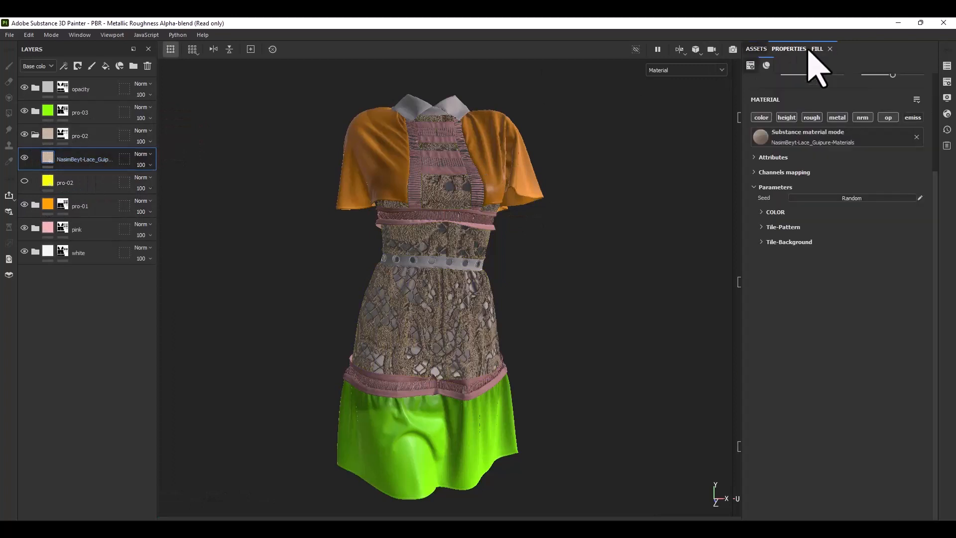
pyautogui.click(888, 118)
pyautogui.press('space')
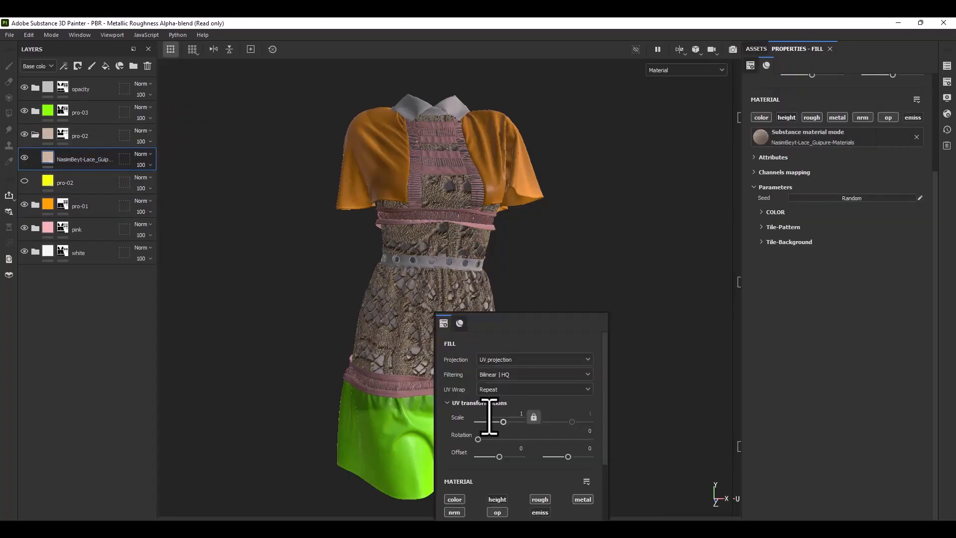
pyautogui.moveTo(500, 422); pyautogui.dragTo(507, 423)
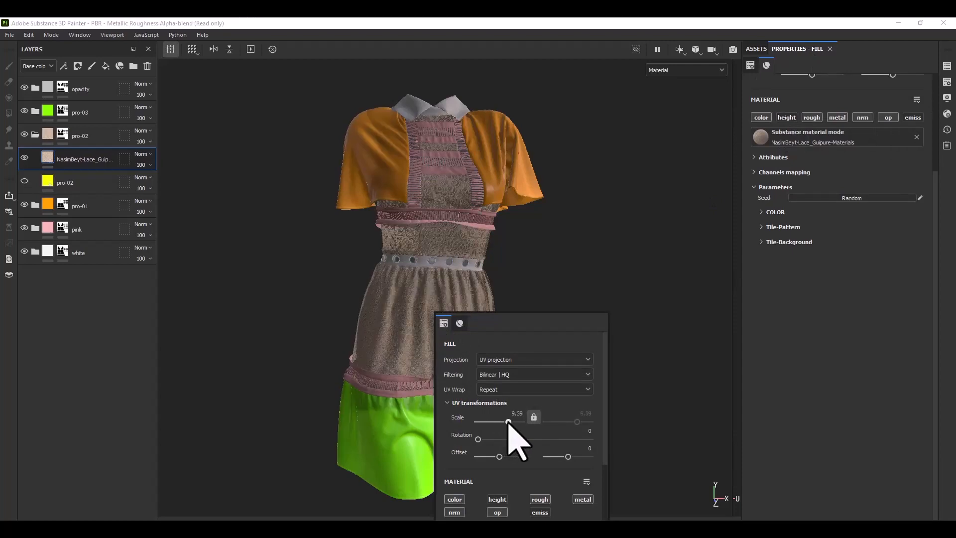
pyautogui.keyDown('shift'); pyautogui.moveTo(397, 324); pyautogui.dragTo(457, 358, button='right'); pyautogui.keyUp('shift')
pyautogui.keyDown('alt'); pyautogui.moveTo(456, 359); pyautogui.dragTo(436, 363); pyautogui.keyUp('alt')
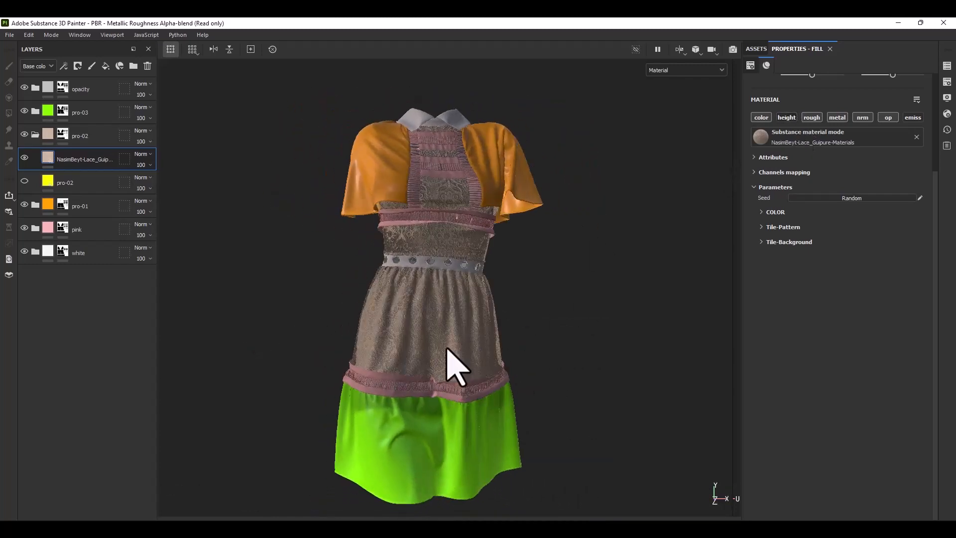
# Recolor the pro-02 lace to blue with hue 0.75, saturation 0.69 and lightness 0.5.
pyautogui.press('p')
pyautogui.click(775, 213)
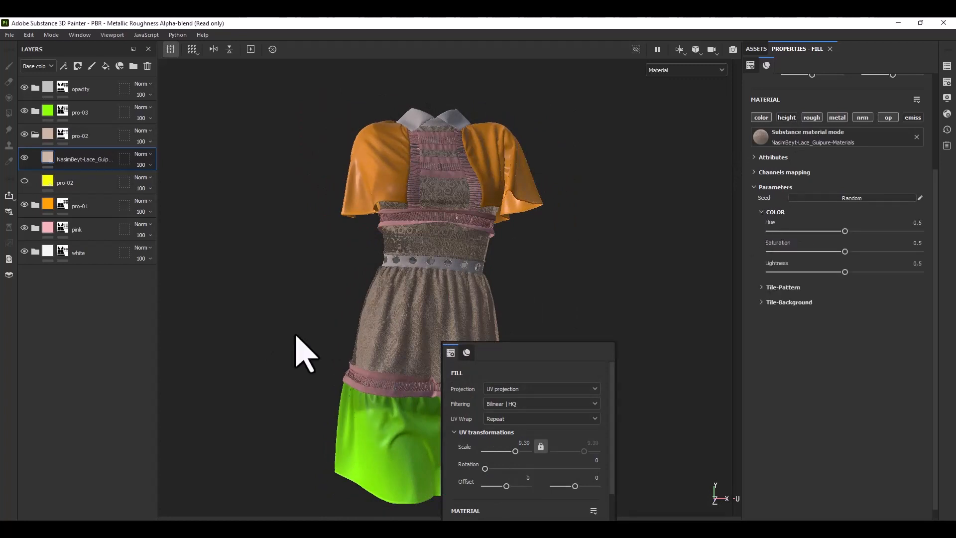
pyautogui.moveTo(845, 231); pyautogui.dragTo(883, 239)
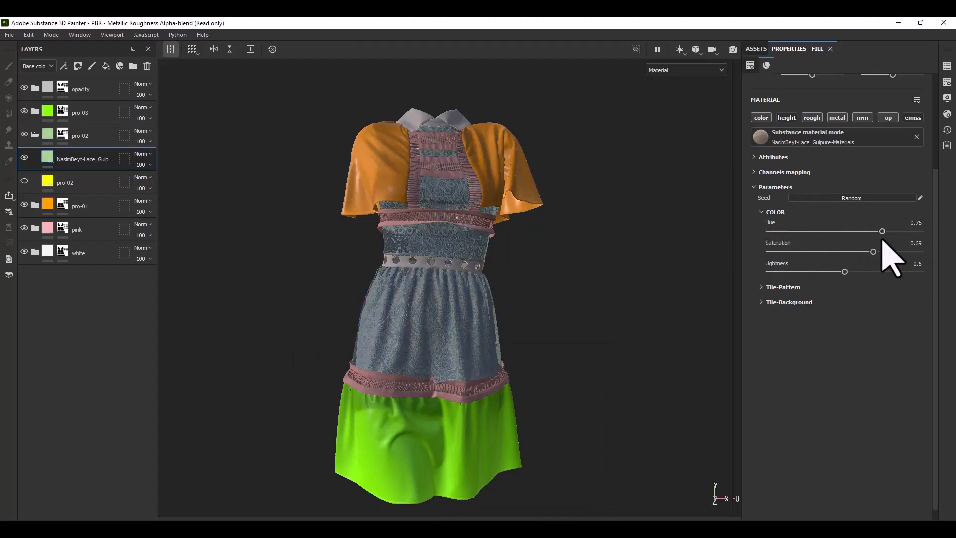
pyautogui.keyDown('alt'); pyautogui.moveTo(541, 386); pyautogui.dragTo(578, 371); pyautogui.keyUp('alt')
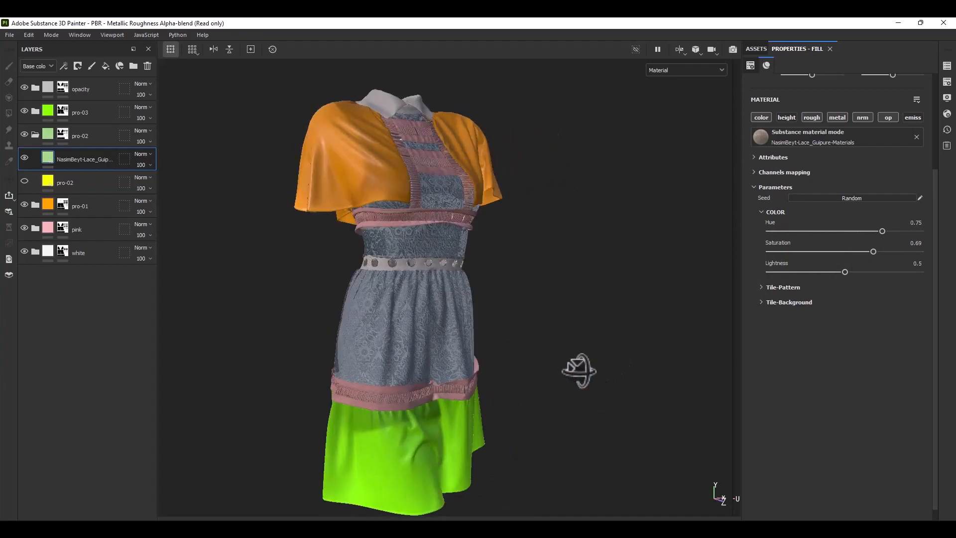
pyautogui.moveTo(846, 273)
pyautogui.mouseDown()
pyautogui.moveTo(803, 273)
pyautogui.moveTo(896, 277)
pyautogui.moveTo(853, 278)
pyautogui.mouseUp()
pyautogui.doubleClick(916, 263)
pyautogui.write('0.5')
pyautogui.press('Return')
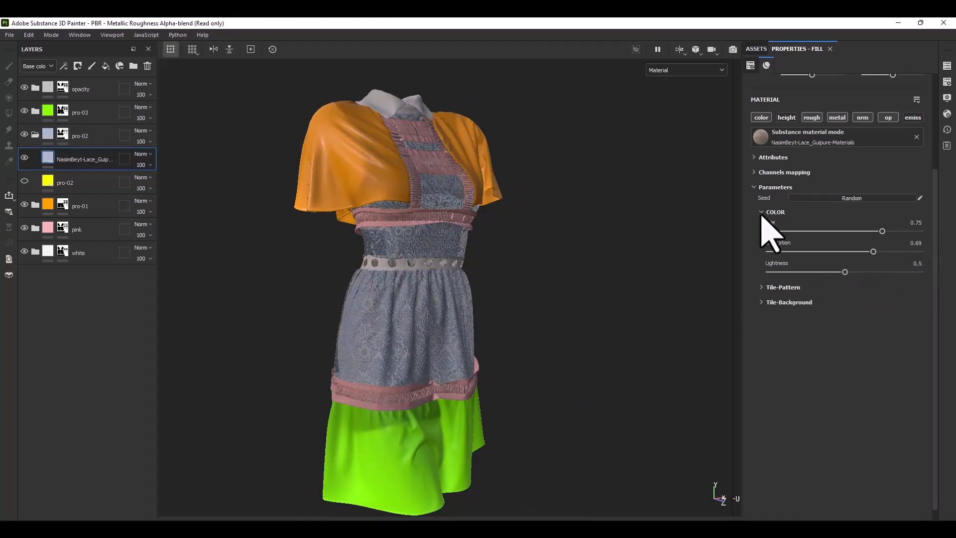
# Try a Tile-Pattern X amount of 3 on the pro-02 lace.
pyautogui.click(762, 212)
pyautogui.click(763, 227)
pyautogui.moveTo(770, 246); pyautogui.dragTo(844, 267)
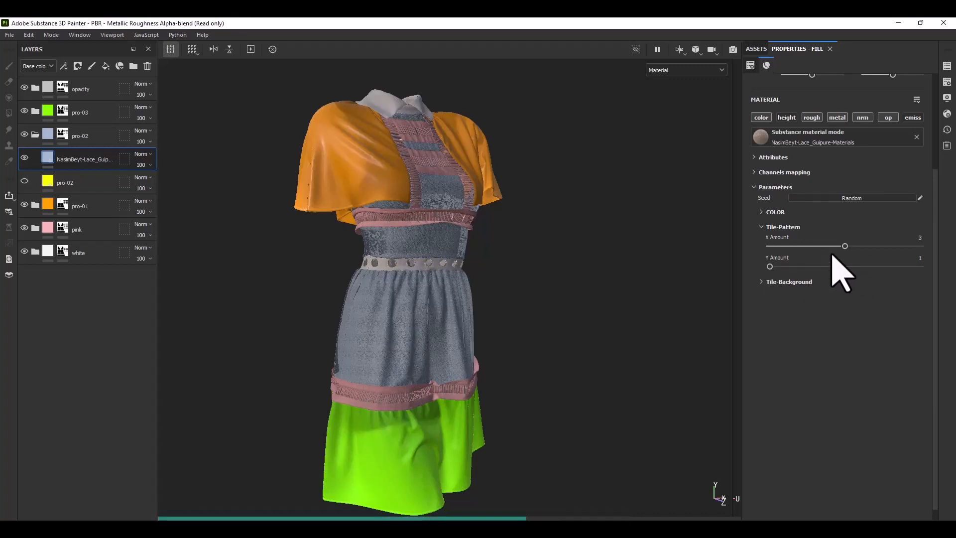
# Adjust the Tile-Background amount of the pro-02 lace and collapse the pro-02 folder.
pyautogui.click(777, 227)
pyautogui.click(780, 242)
pyautogui.moveTo(770, 261); pyautogui.dragTo(822, 279)
pyautogui.click(762, 242)
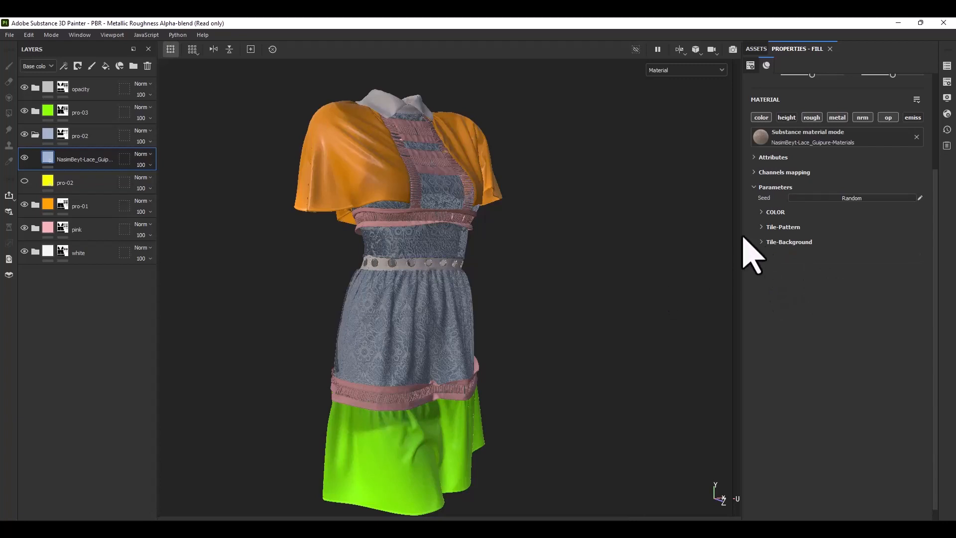
pyautogui.click(762, 213)
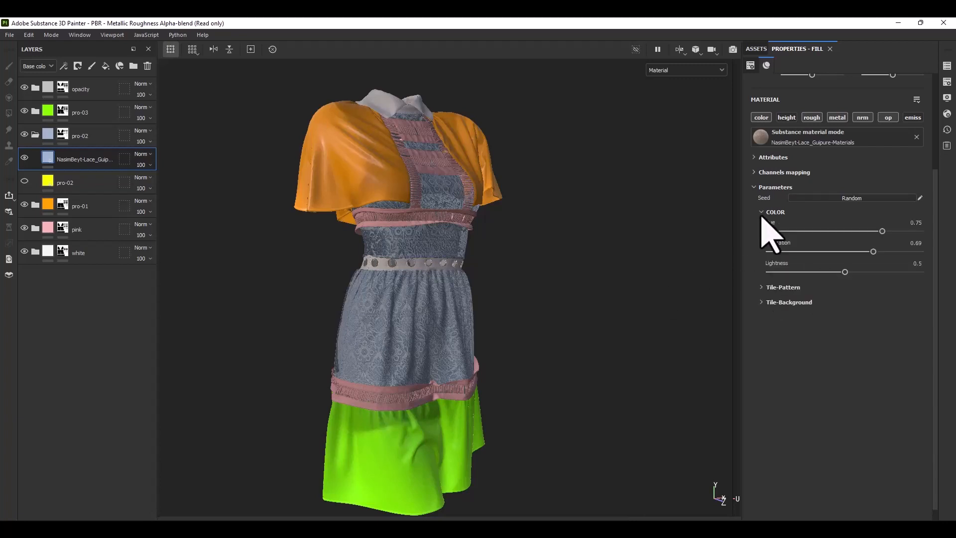
pyautogui.click(34, 134)
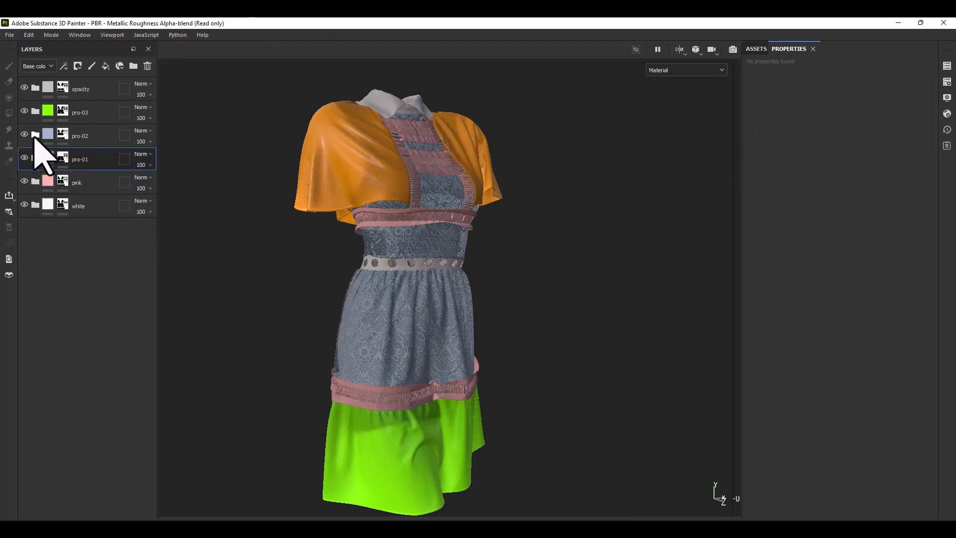
# Replace the orange fill in the pro-01 folder with the last lace material of the fifth asset row.
pyautogui.click(756, 48)
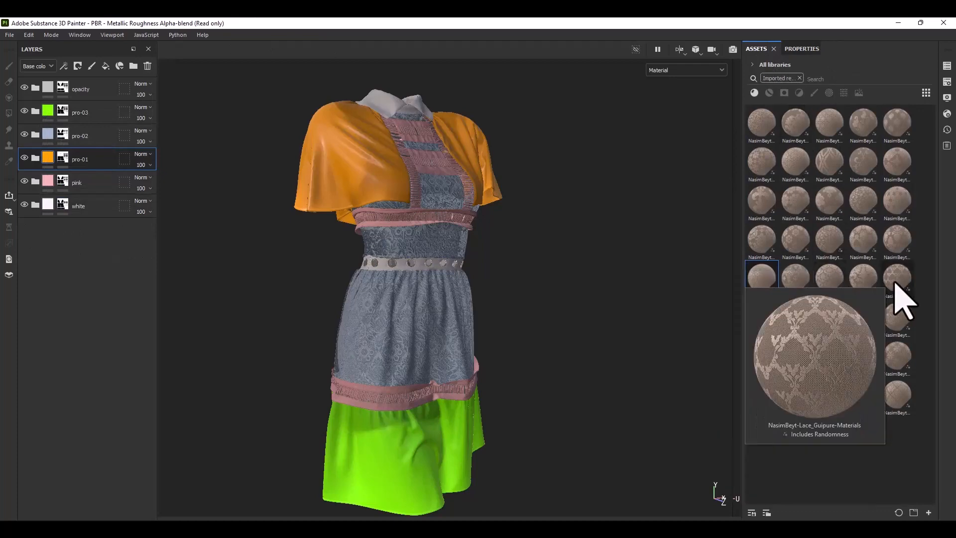
pyautogui.moveTo(892, 280); pyautogui.dragTo(85, 160)
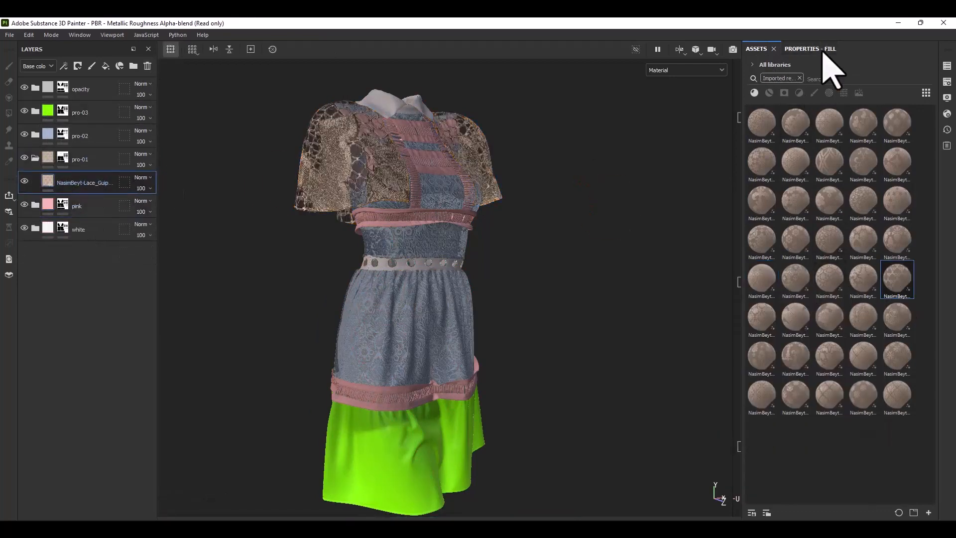
# Disable the height channel on the pro-01 lace fill and set its UV scale to 9.39.
pyautogui.click(817, 49)
pyautogui.rightClick(359, 187)
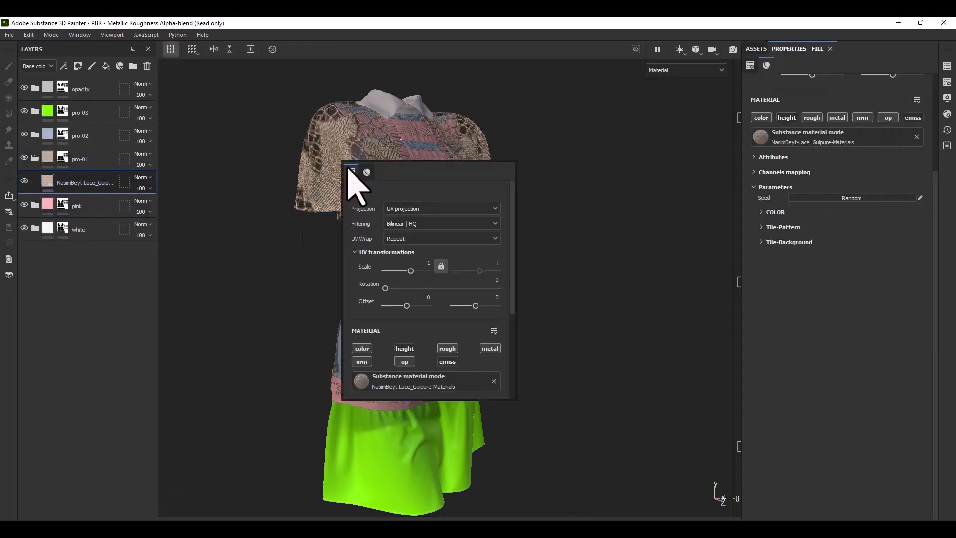
pyautogui.moveTo(413, 271); pyautogui.dragTo(420, 274)
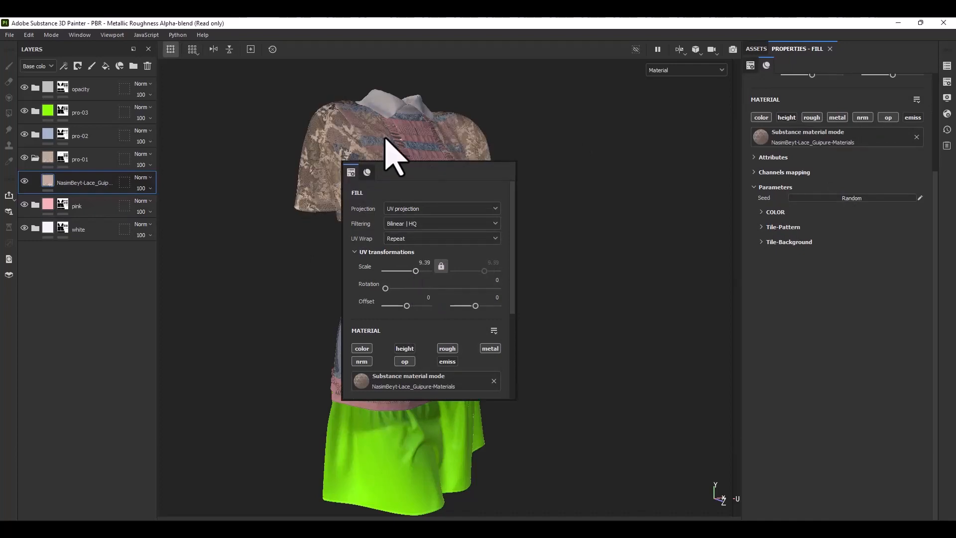
pyautogui.scroll(3, 467, 241)
pyautogui.keyDown('alt'); pyautogui.moveTo(464, 284); pyautogui.dragTo(399, 365); pyautogui.keyUp('alt')
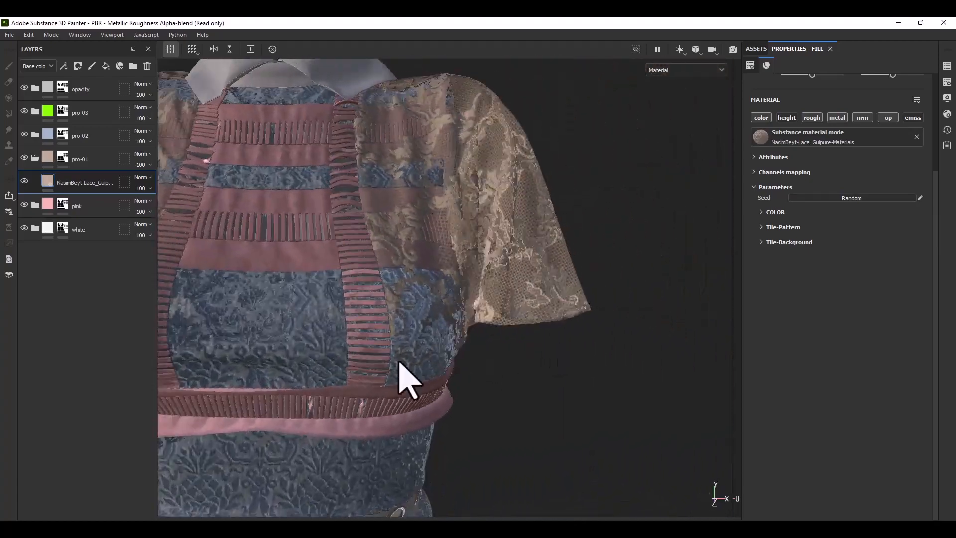
pyautogui.scroll(-3, 498, 359)
pyautogui.keyDown('alt'); pyautogui.moveTo(533, 352); pyautogui.dragTo(605, 301); pyautogui.keyUp('alt')
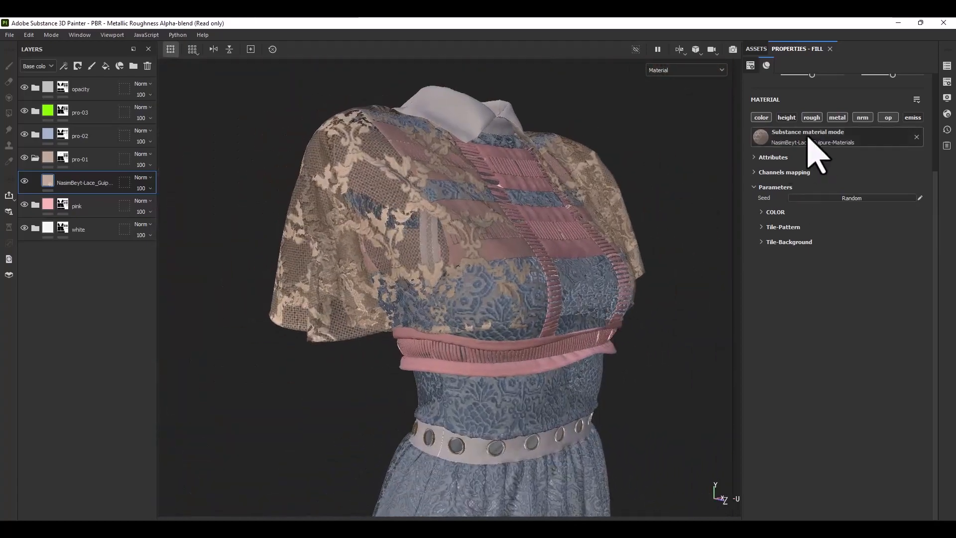
# Set the pro-01 lace's lightness to 0.58 and its UV scale to 4.42.
pyautogui.click(769, 212)
pyautogui.moveTo(845, 272)
pyautogui.mouseDown()
pyautogui.moveTo(923, 271)
pyautogui.moveTo(859, 272)
pyautogui.mouseUp()
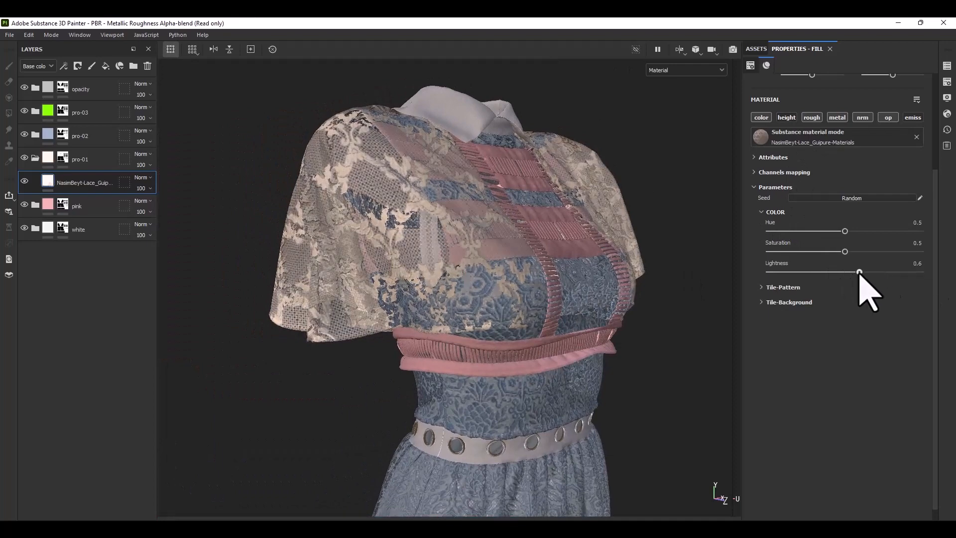
pyautogui.rightClick(393, 262)
pyautogui.moveTo(462, 362); pyautogui.dragTo(461, 362)
# Try Tile-Pattern X and Y amounts of 3 on the pro-01 lace.
pyautogui.click(803, 282)
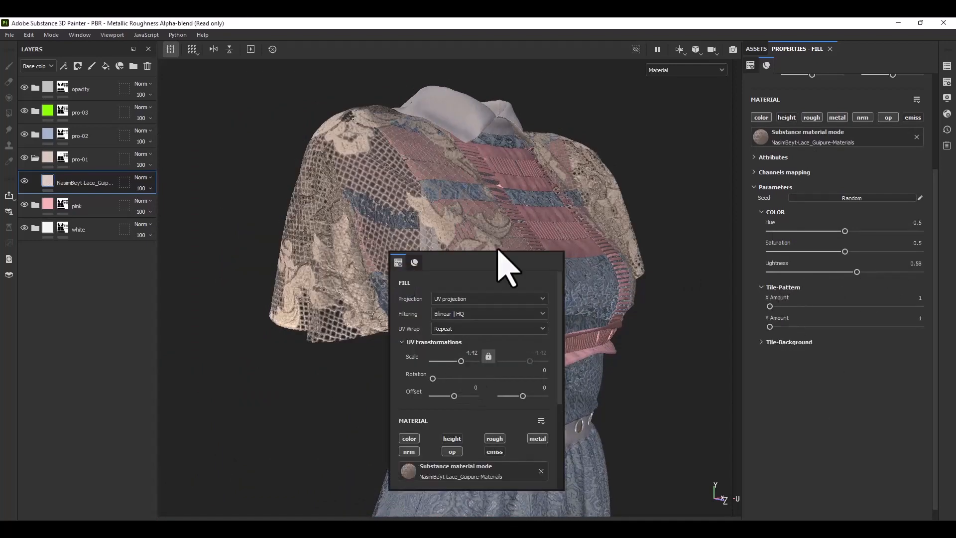
pyautogui.moveTo(769, 305); pyautogui.dragTo(843, 327)
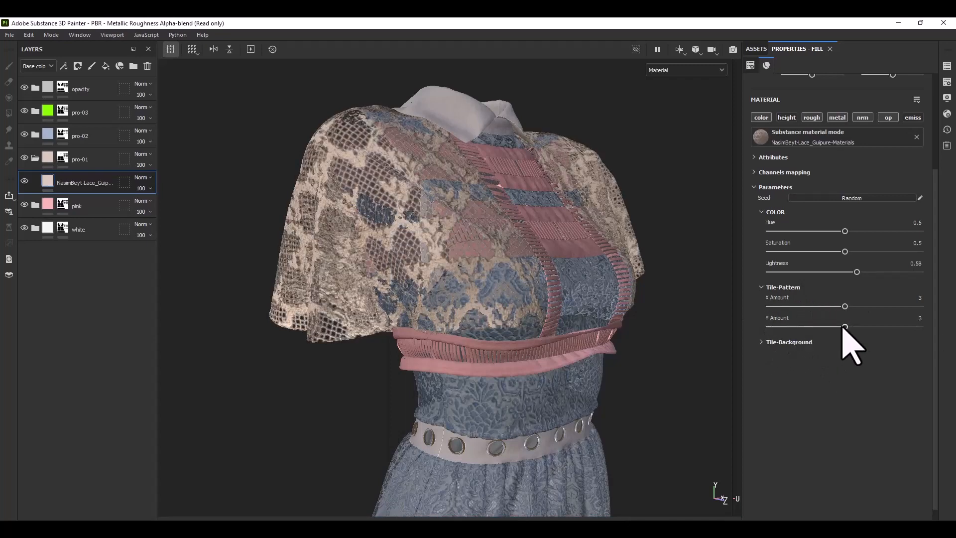
pyautogui.click(761, 287)
# Set the pro-01 lace's Tile-Background X and Y amounts to 2.
pyautogui.click(762, 302)
pyautogui.moveTo(770, 321); pyautogui.dragTo(821, 321)
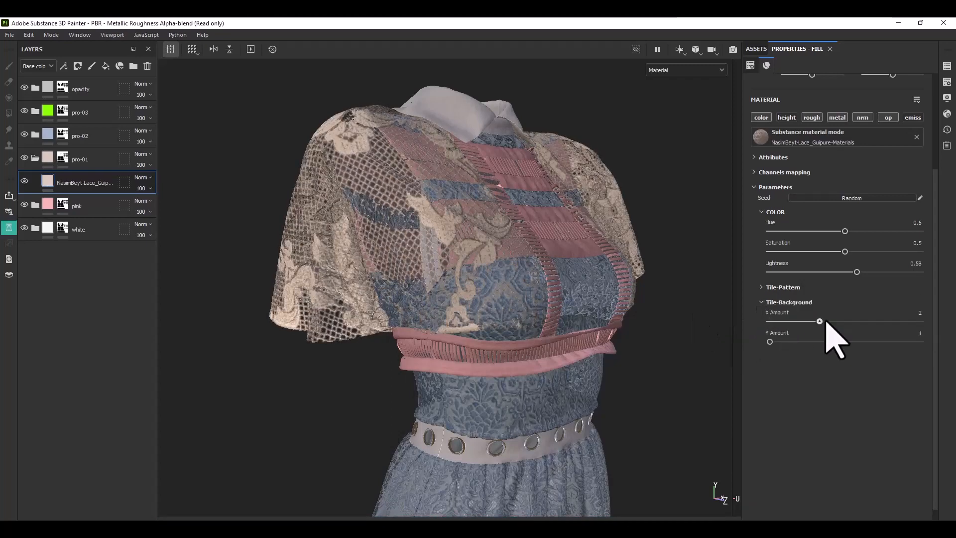
pyautogui.moveTo(770, 341); pyautogui.dragTo(819, 341)
pyautogui.scroll(-4, 544, 410)
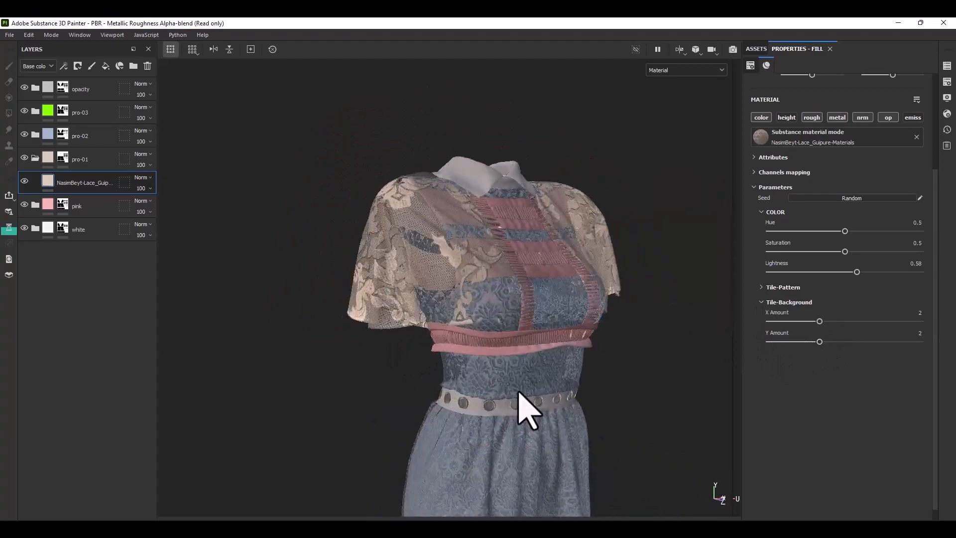
# Set the pro-01 lace's Tile-Background X and Y amounts to 1.
pyautogui.keyDown('alt'); pyautogui.moveTo(518, 391); pyautogui.dragTo(543, 391); pyautogui.keyUp('alt')
pyautogui.moveTo(819, 322); pyautogui.dragTo(725, 322)
pyautogui.moveTo(820, 342); pyautogui.dragTo(727, 343)
pyautogui.keyDown('alt'); pyautogui.moveTo(602, 348); pyautogui.dragTo(596, 340, button='middle'); pyautogui.keyUp('alt')
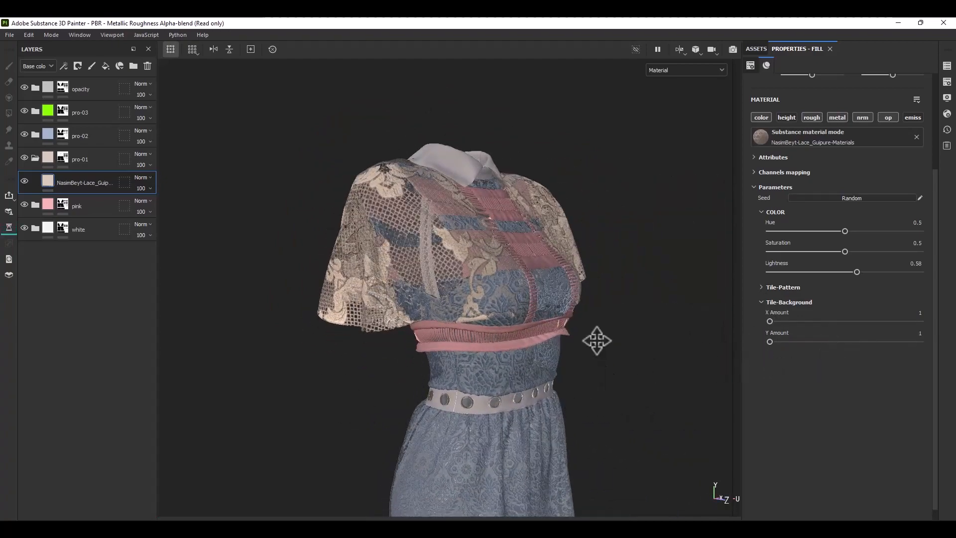
pyautogui.scroll(2, 597, 340)
pyautogui.scroll(-4, 563, 329)
pyautogui.keyDown('alt'); pyautogui.moveTo(563, 328); pyautogui.dragTo(548, 361); pyautogui.keyUp('alt')
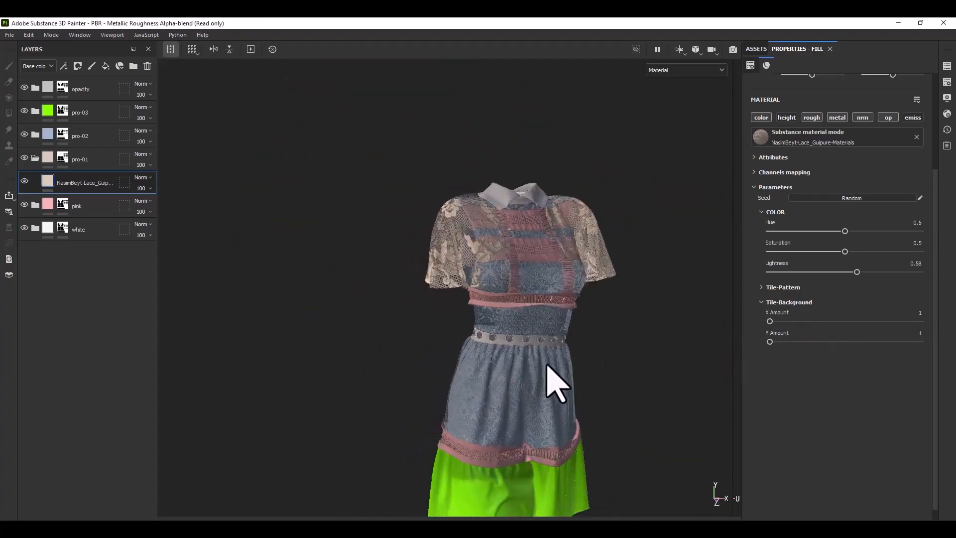
pyautogui.keyDown('alt'); pyautogui.moveTo(549, 360); pyautogui.dragTo(464, 292, button='middle'); pyautogui.keyUp('alt')
# Set the pro-01 lace's UV scale to 9.39 and its lightness to 0.7.
pyautogui.rightClick(407, 166)
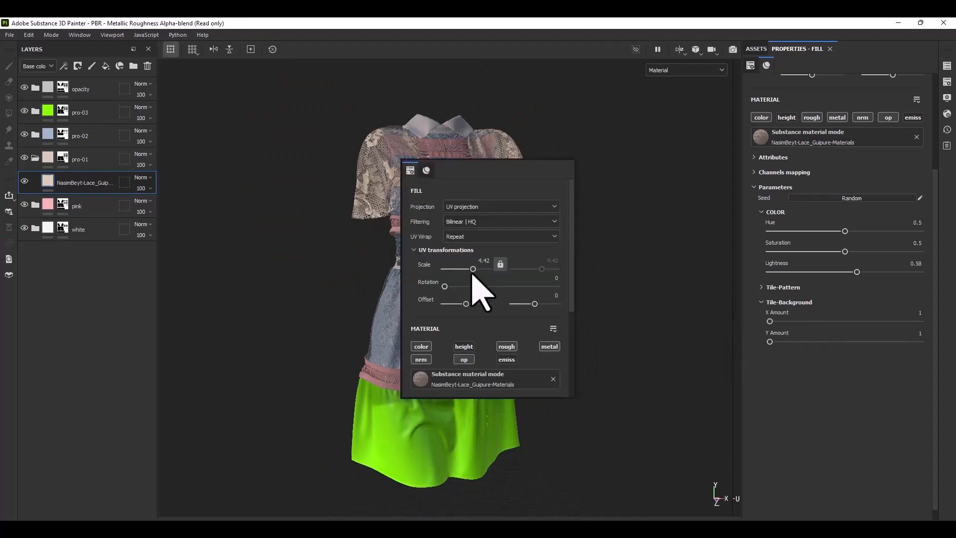
pyautogui.moveTo(471, 270); pyautogui.dragTo(476, 268)
pyautogui.click(295, 276)
pyautogui.keyDown('shift'); pyautogui.moveTo(422, 317); pyautogui.dragTo(456, 315, button='right'); pyautogui.keyUp('shift')
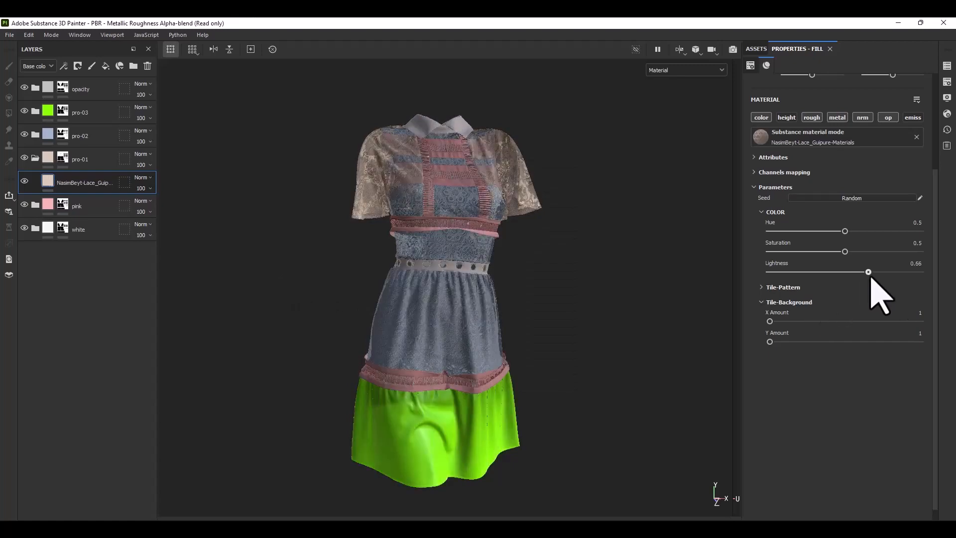
pyautogui.moveTo(871, 276)
pyautogui.mouseDown()
pyautogui.moveTo(952, 293)
pyautogui.moveTo(866, 285)
pyautogui.mouseUp()
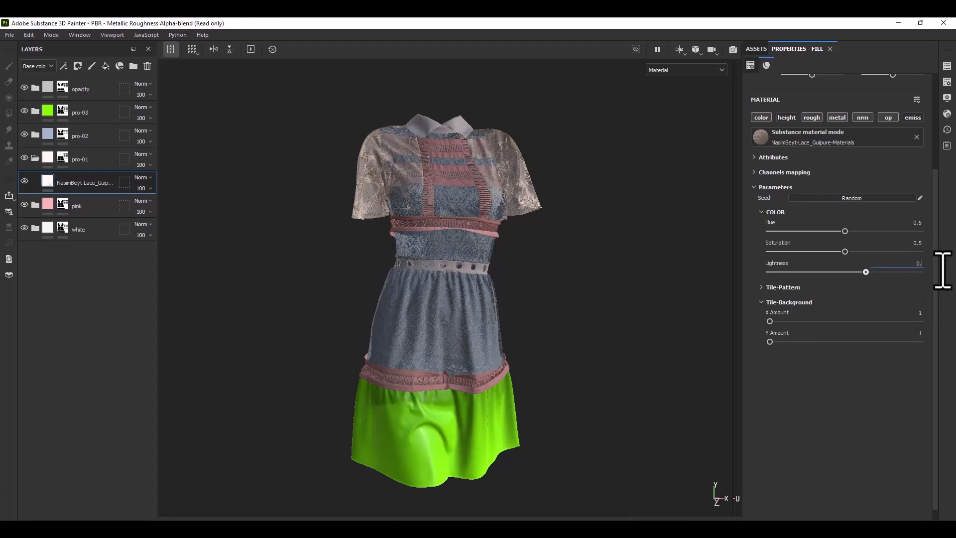
pyautogui.write('7')
pyautogui.press('Return')
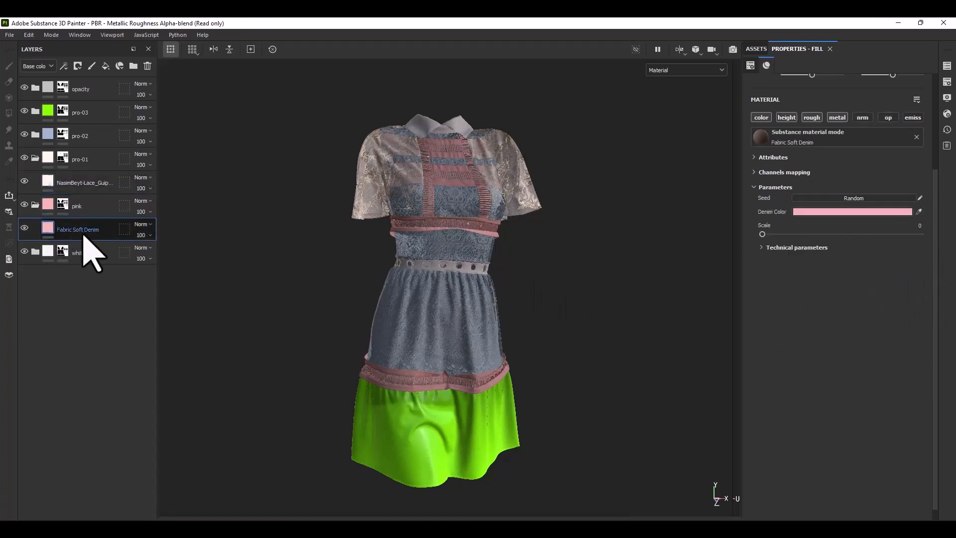
# Change the Denim Color of the pink folder's Fabric Soft Denim fill to pale pink F6CBCB, and collapse the pink and pro-01 folders.
pyautogui.click(823, 212)
pyautogui.moveTo(711, 256)
pyautogui.mouseDown()
pyautogui.moveTo(708, 236)
pyautogui.moveTo(694, 267)
pyautogui.moveTo(707, 260)
pyautogui.moveTo(708, 239)
pyautogui.mouseUp()
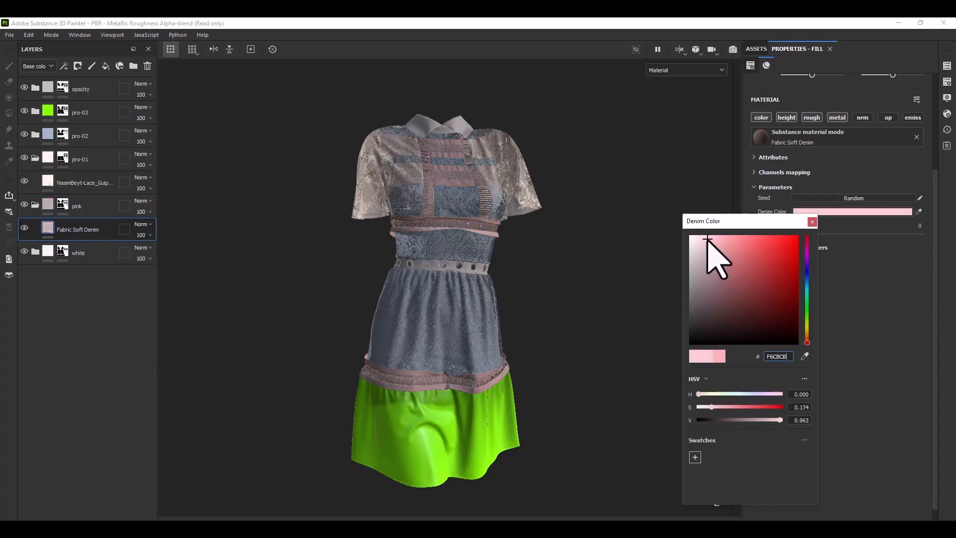
pyautogui.click(812, 223)
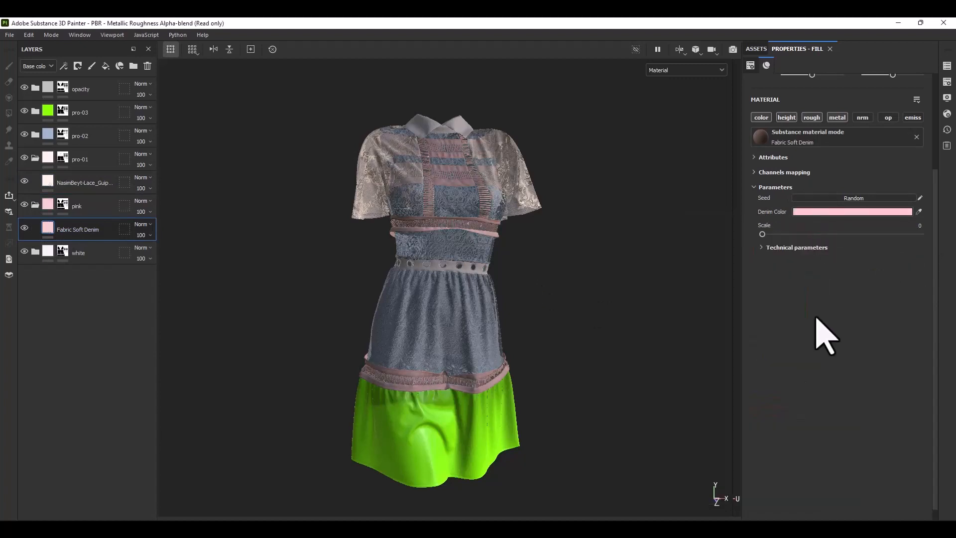
pyautogui.click(35, 205)
pyautogui.click(34, 158)
# Add the damask-patterned NasimBeyt-Lace_Guipure material from the imported assets to the pro-03 folder.
pyautogui.click(74, 113)
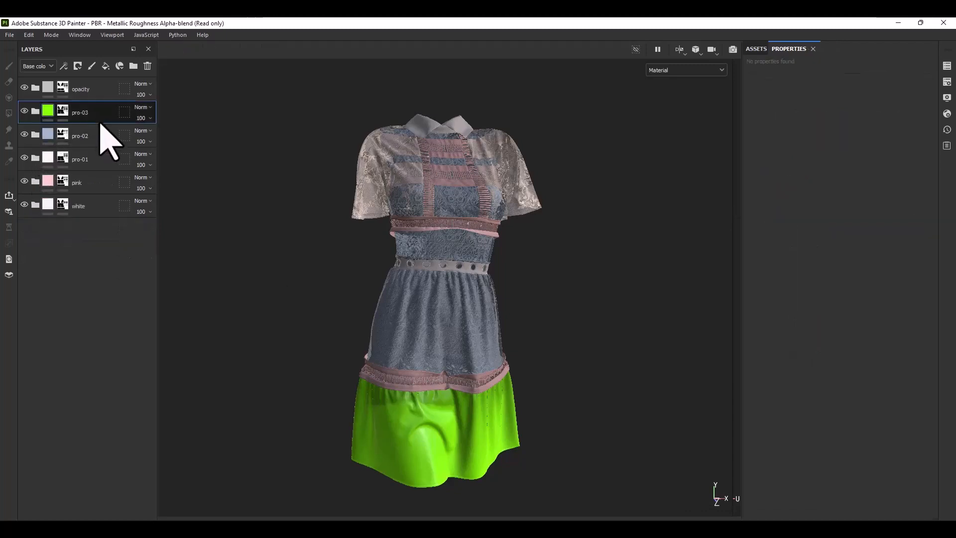
pyautogui.click(756, 49)
pyautogui.moveTo(763, 251)
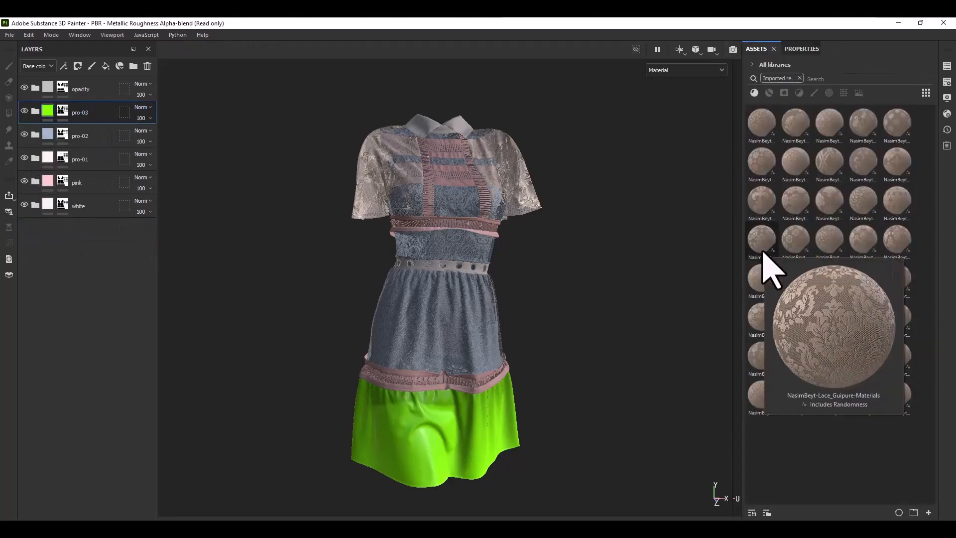
pyautogui.moveTo(793, 283)
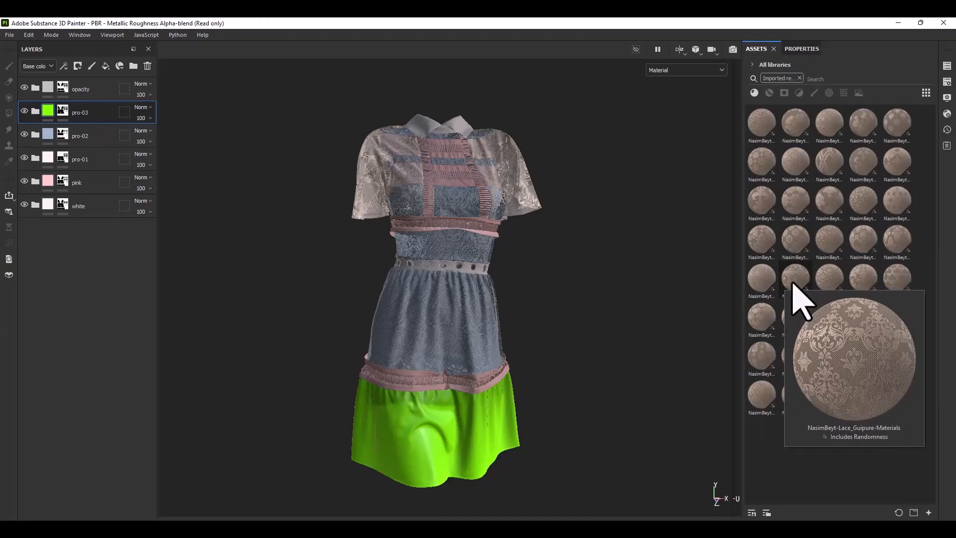
pyautogui.moveTo(793, 283); pyautogui.dragTo(102, 124)
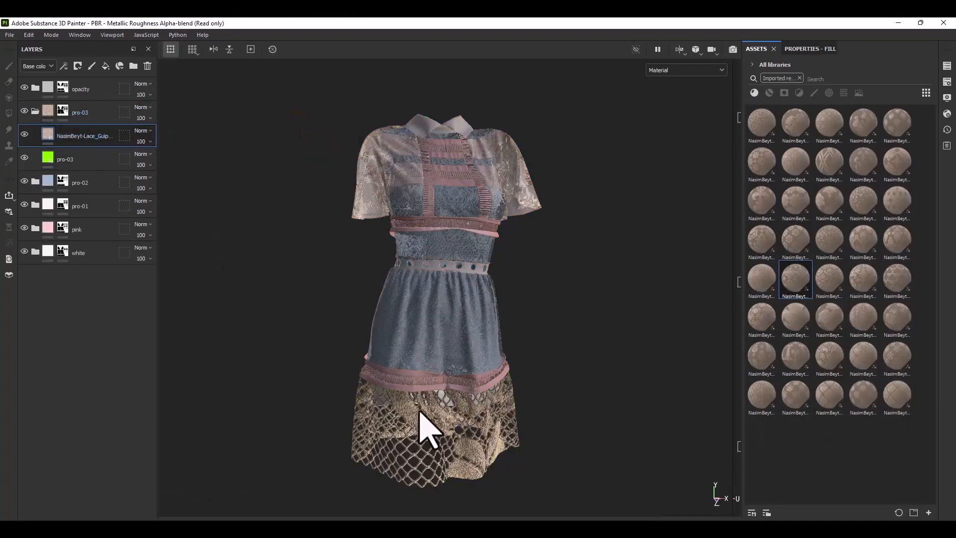
# Disable the height channel on the pro-03 lace fill and set its UV scale to 10.64.
pyautogui.click(801, 49)
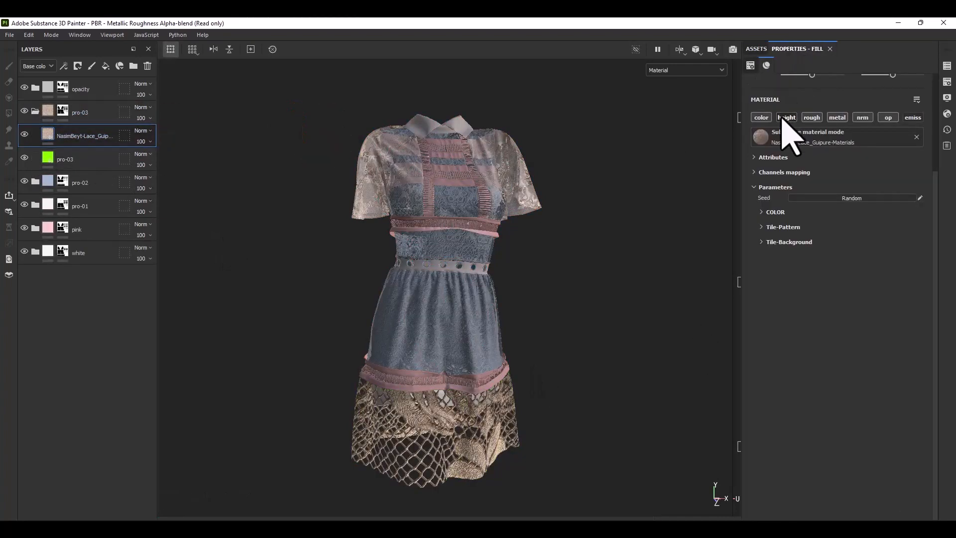
pyautogui.rightClick(421, 428)
pyautogui.moveTo(422, 433); pyautogui.dragTo(420, 406)
pyautogui.moveTo(479, 510); pyautogui.dragTo(485, 509)
pyautogui.click(760, 49)
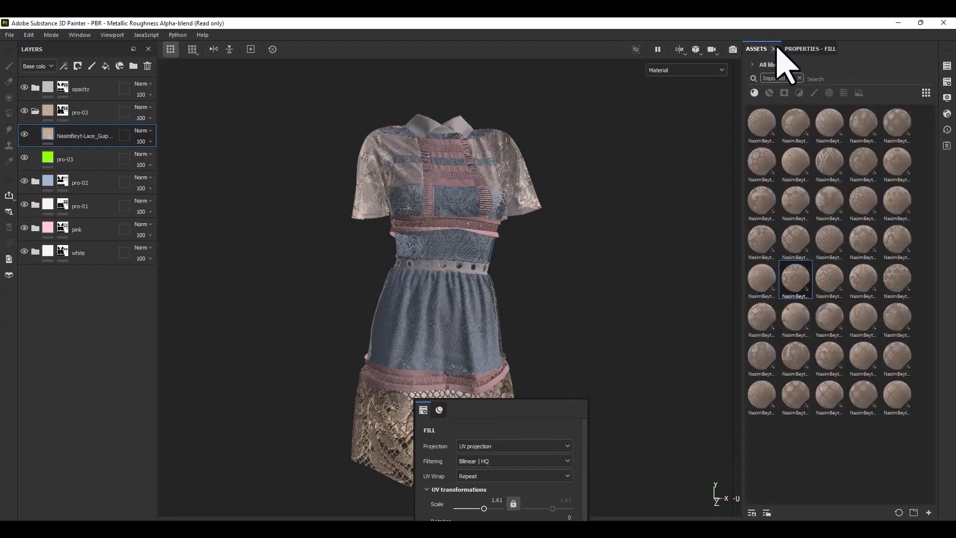
pyautogui.click(786, 49)
pyautogui.moveTo(816, 164); pyautogui.dragTo(821, 164)
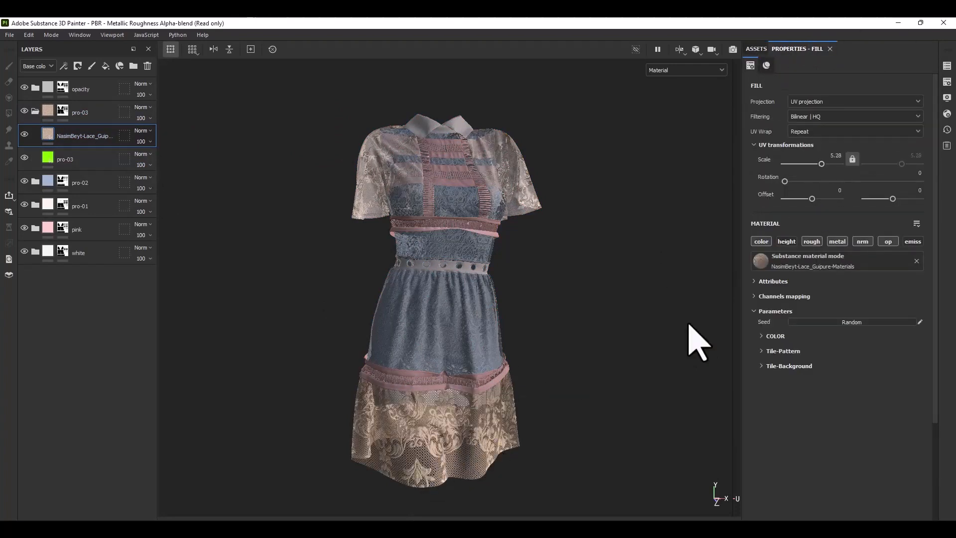
pyautogui.moveTo(822, 166); pyautogui.dragTo(824, 166)
# Delete the plain green fill layer inside the pro-03 folder.
pyautogui.click(773, 336)
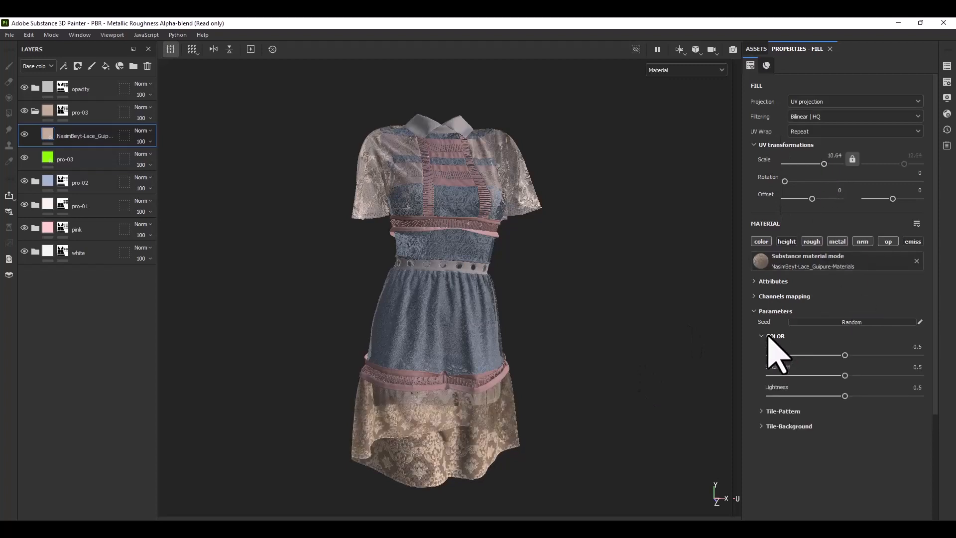
pyautogui.click(769, 336)
pyautogui.click(59, 159)
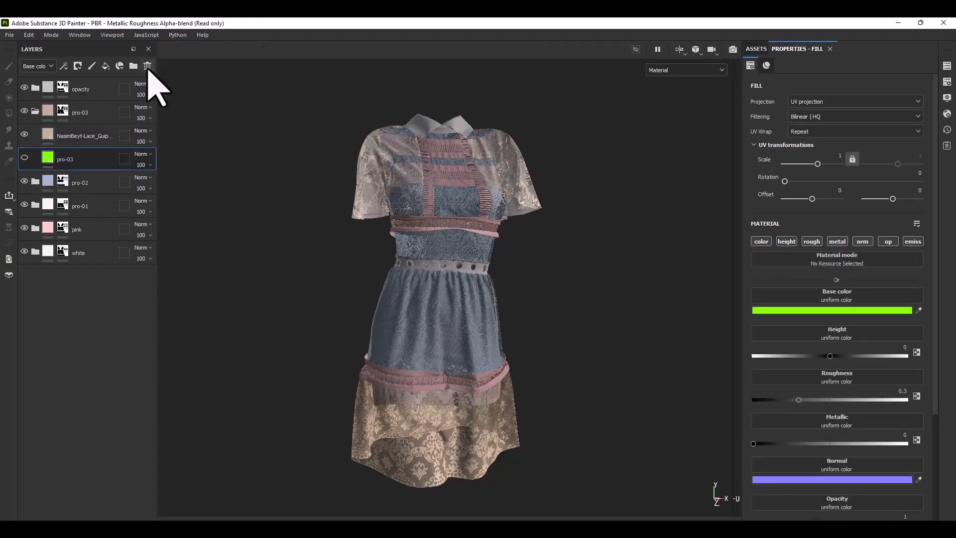
pyautogui.click(147, 66)
# Match the pro-03 lace's color to the pro-02 lace with a hue of 0.75 and a saturation of 0.69.
pyautogui.click(36, 158)
pyautogui.click(49, 183)
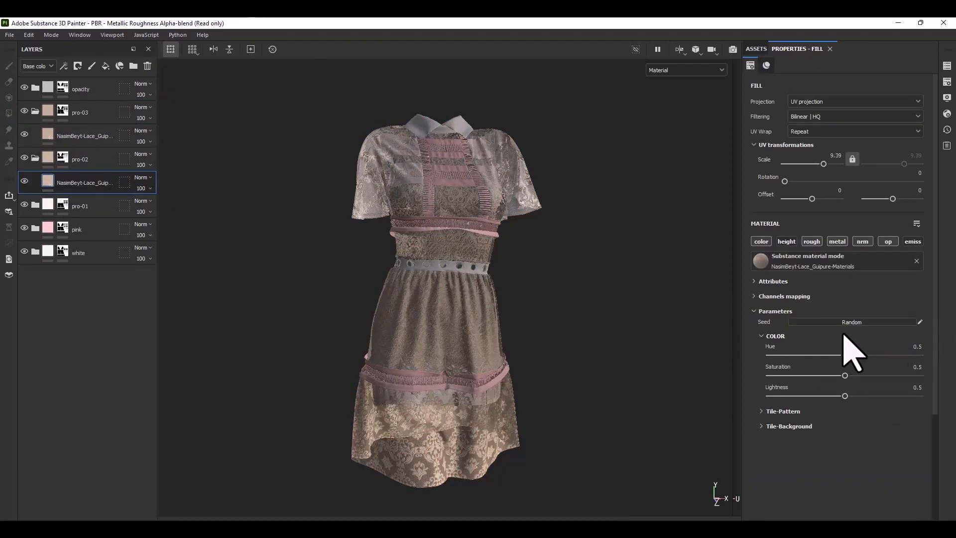
pyautogui.click(82, 136)
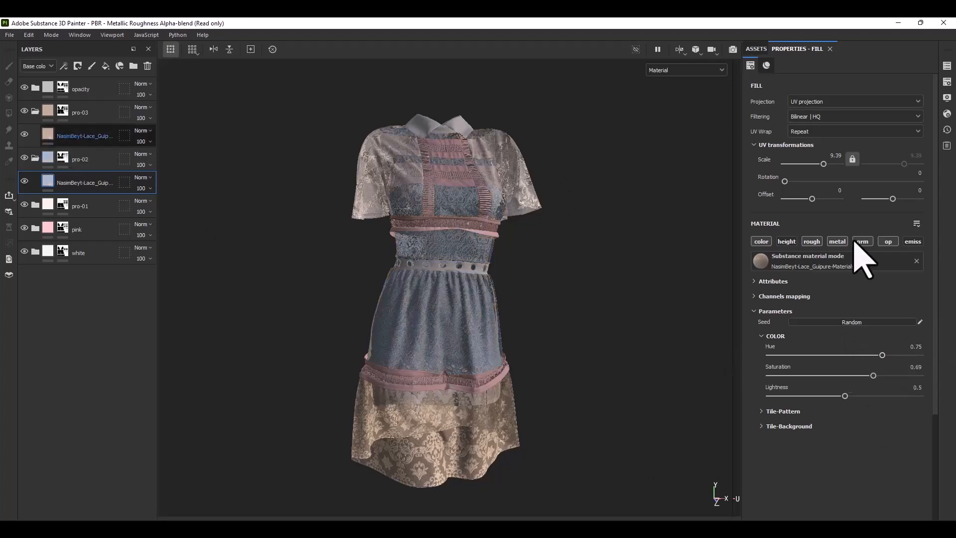
pyautogui.click(768, 338)
pyautogui.moveTo(908, 348); pyautogui.dragTo(947, 347)
pyautogui.write('0.75')
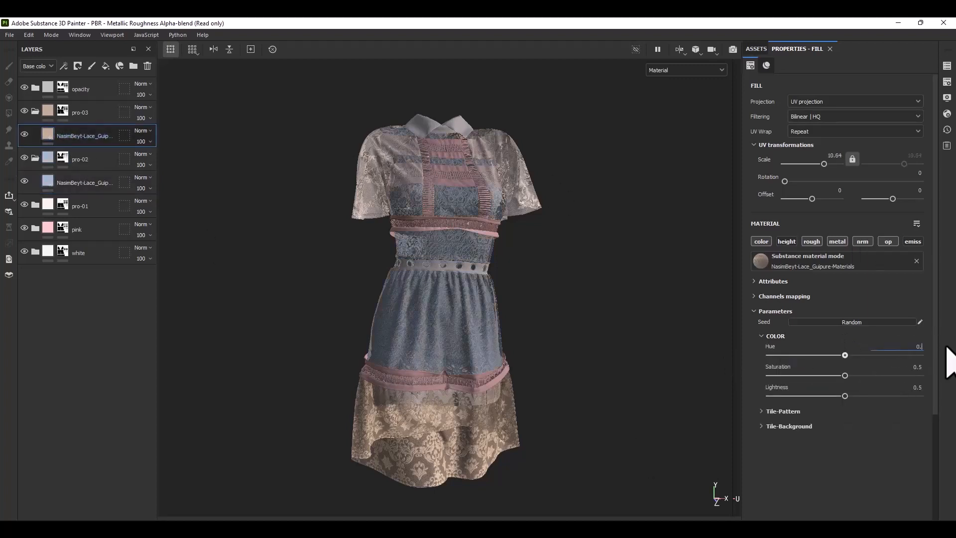
pyautogui.press('Return')
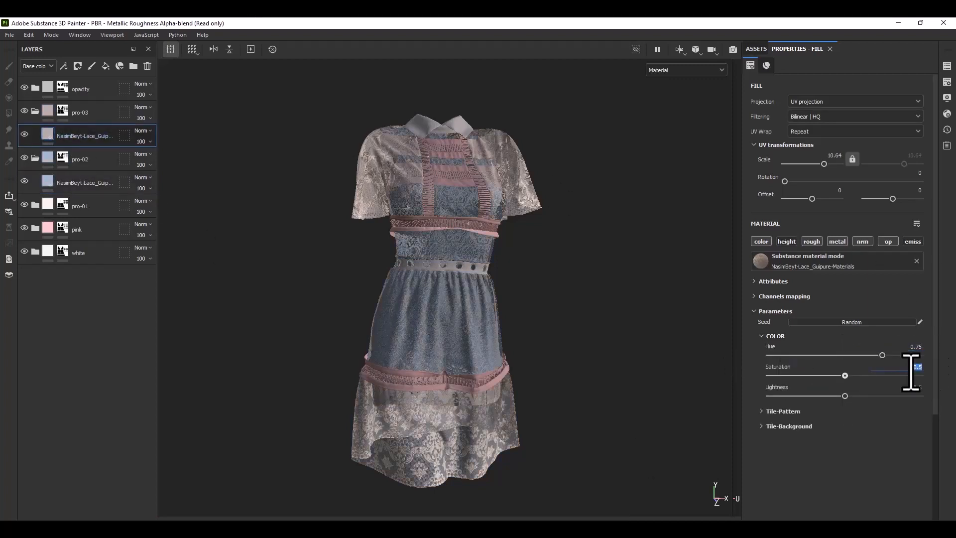
pyautogui.write('0.69')
# Darken the pro-03 lace by setting its lightness to 0.36.
pyautogui.keyDown('alt'); pyautogui.moveTo(474, 495); pyautogui.dragTo(539, 463); pyautogui.keyUp('alt')
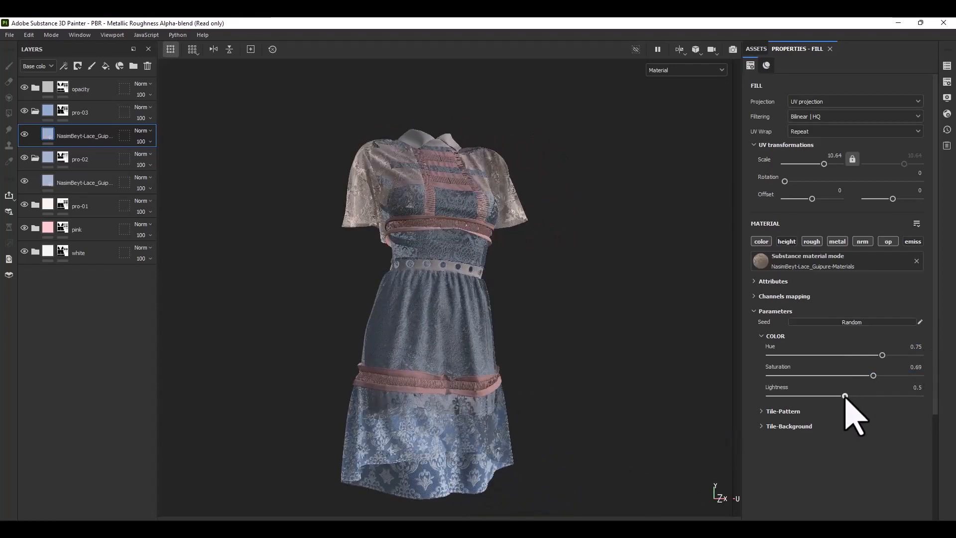
pyautogui.moveTo(845, 396); pyautogui.dragTo(824, 396)
pyautogui.keyDown('shift'); pyautogui.moveTo(549, 406); pyautogui.dragTo(515, 403, button='right'); pyautogui.keyUp('shift')
pyautogui.keyDown('alt'); pyautogui.moveTo(552, 413); pyautogui.dragTo(663, 426); pyautogui.keyUp('alt')
# Set the pro-01 lace's saturation to 0 and its lightness to 0.68.
pyautogui.click(56, 207)
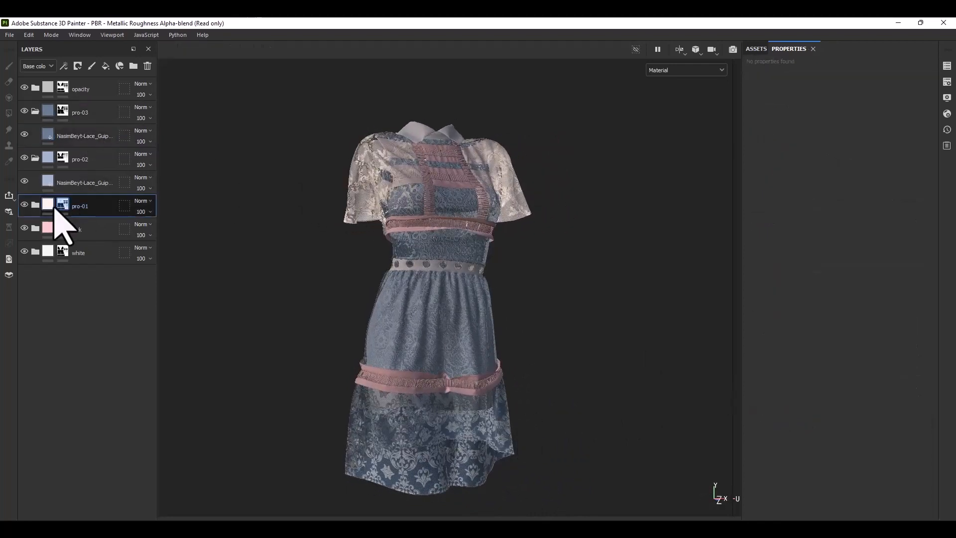
pyautogui.hotkey('ctrl', 'v')
pyautogui.keyDown('alt'); pyautogui.moveTo(536, 266); pyautogui.dragTo(487, 281); pyautogui.keyUp('alt')
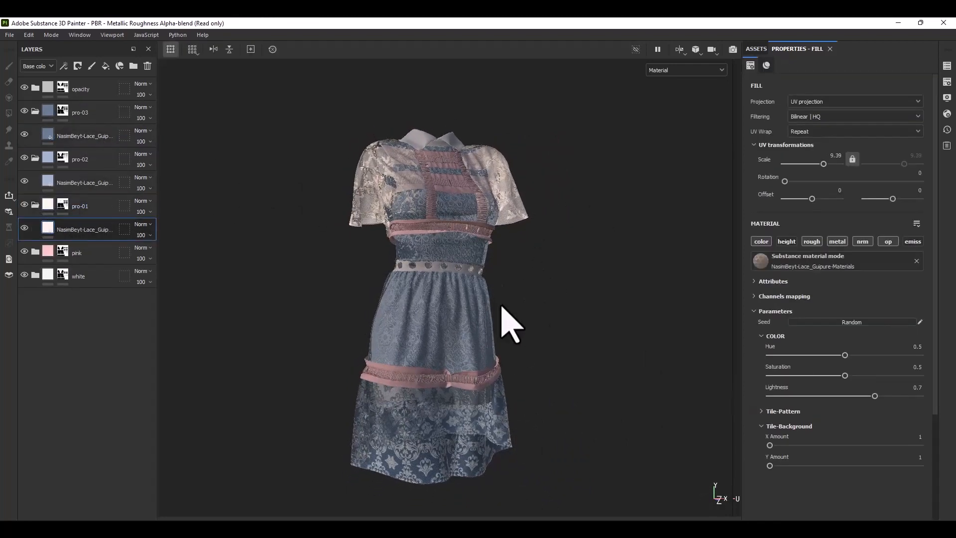
pyautogui.moveTo(501, 304)
pyautogui.keyDown('shift'); pyautogui.mouseDown(button='right')
pyautogui.moveTo(527, 310)
pyautogui.moveTo(469, 313)
pyautogui.mouseUp(button='right'); pyautogui.keyUp('shift')
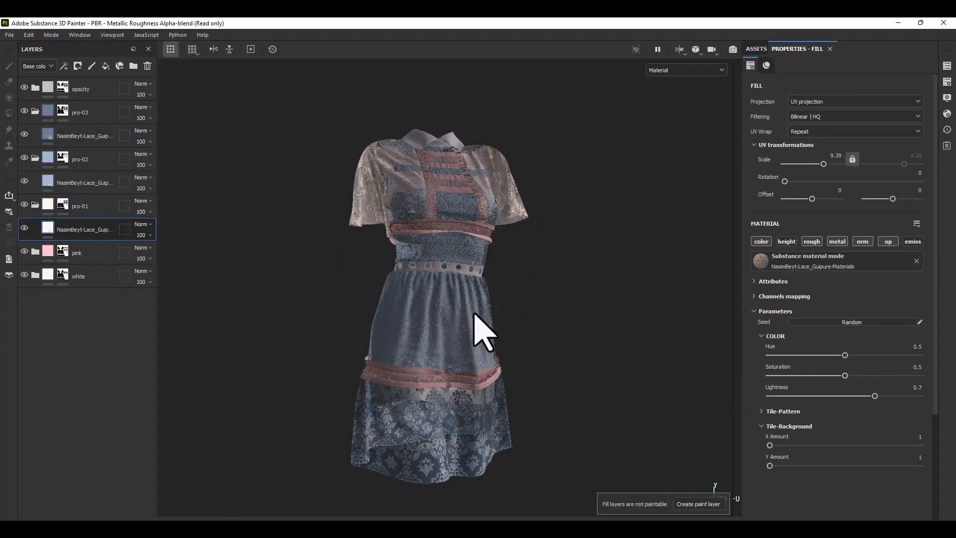
pyautogui.keyDown('alt'); pyautogui.moveTo(473, 320); pyautogui.dragTo(602, 248); pyautogui.keyUp('alt')
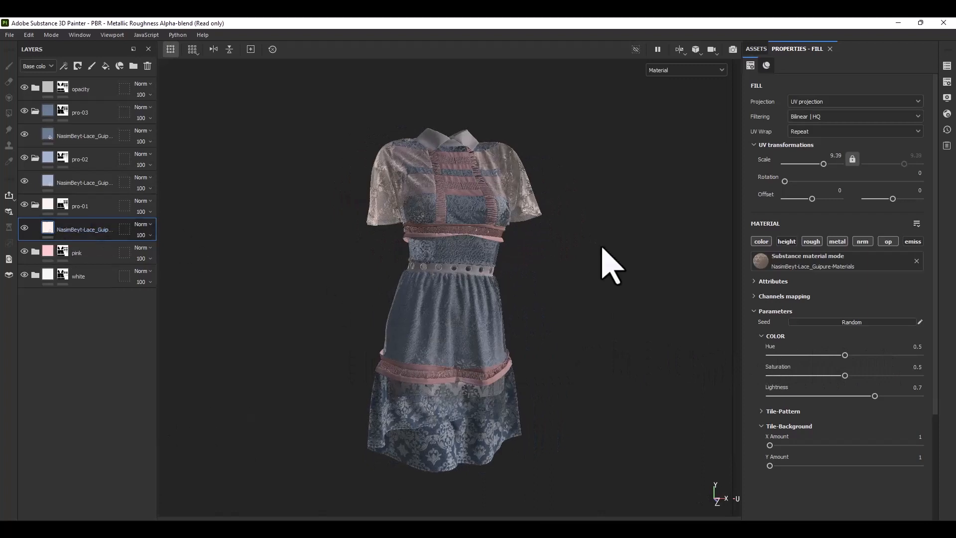
pyautogui.moveTo(857, 384); pyautogui.dragTo(865, 410)
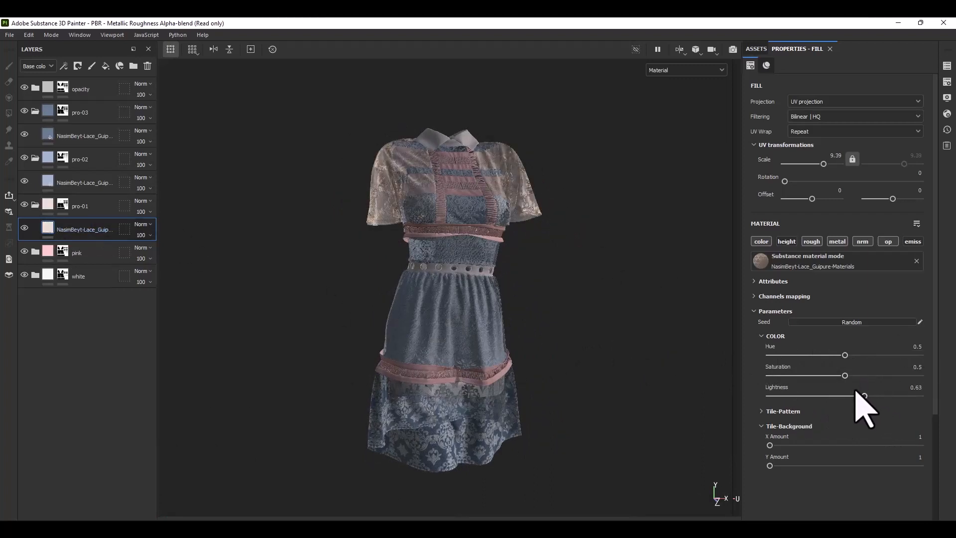
pyautogui.moveTo(845, 376); pyautogui.dragTo(843, 396)
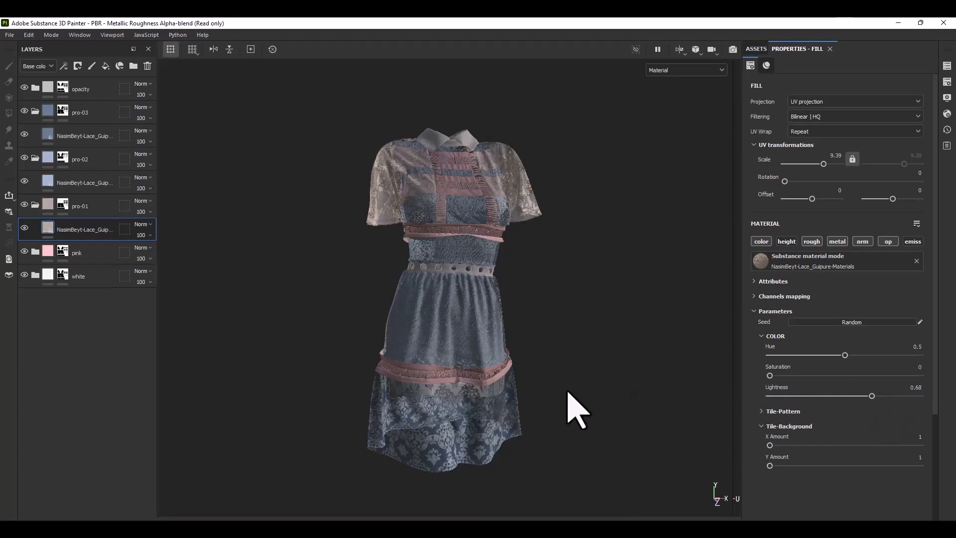
# Preview the dress in an Iray render with the environment rotated, and return to painting mode.
pyautogui.moveTo(576, 405)
pyautogui.keyDown('alt'); pyautogui.mouseDown()
pyautogui.moveTo(597, 410)
pyautogui.moveTo(299, 224)
pyautogui.mouseUp(); pyautogui.keyUp('alt')
pyautogui.click(52, 35)
pyautogui.click(60, 57)
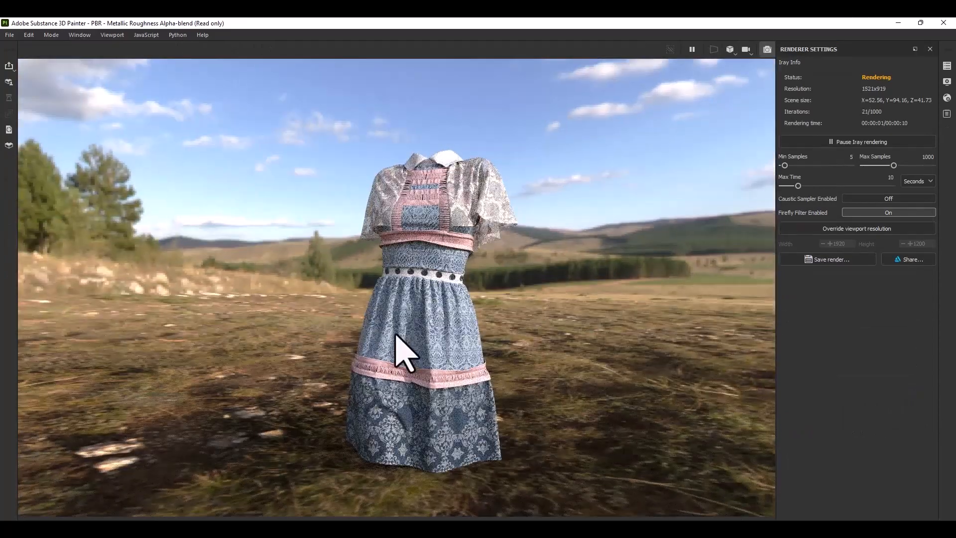
pyautogui.keyDown('alt'); pyautogui.moveTo(442, 373); pyautogui.dragTo(532, 366); pyautogui.keyUp('alt')
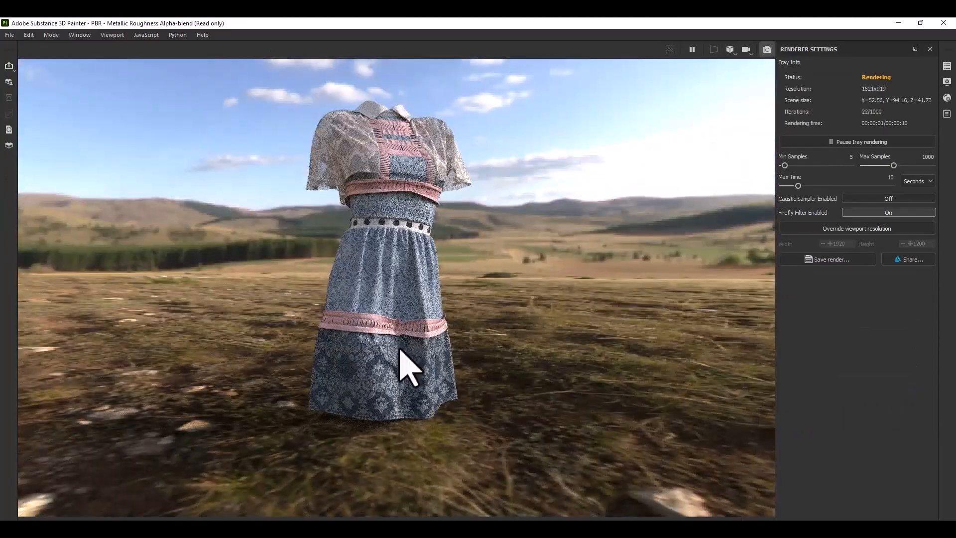
pyautogui.keyDown('shift'); pyautogui.moveTo(406, 368); pyautogui.dragTo(504, 371, button='right'); pyautogui.keyUp('shift')
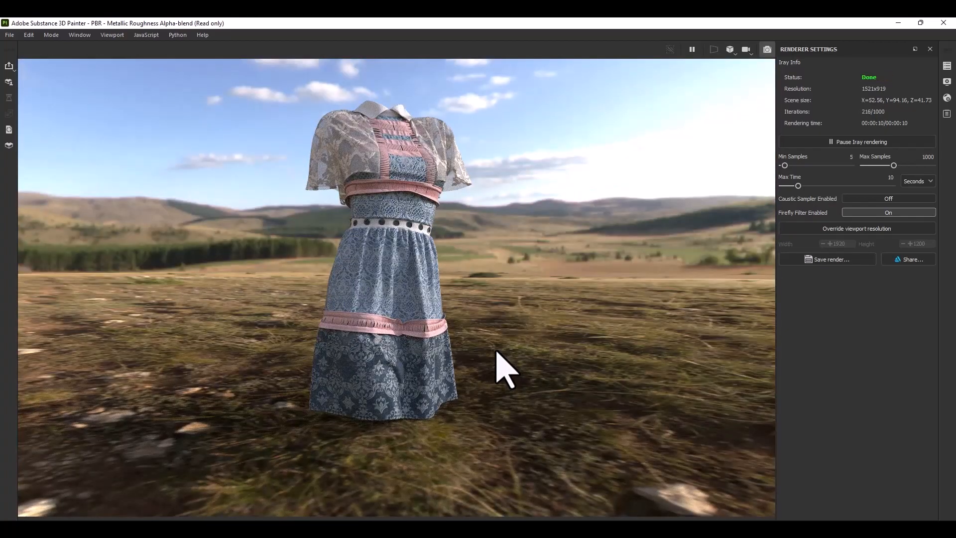
pyautogui.click(50, 35)
pyautogui.click(64, 46)
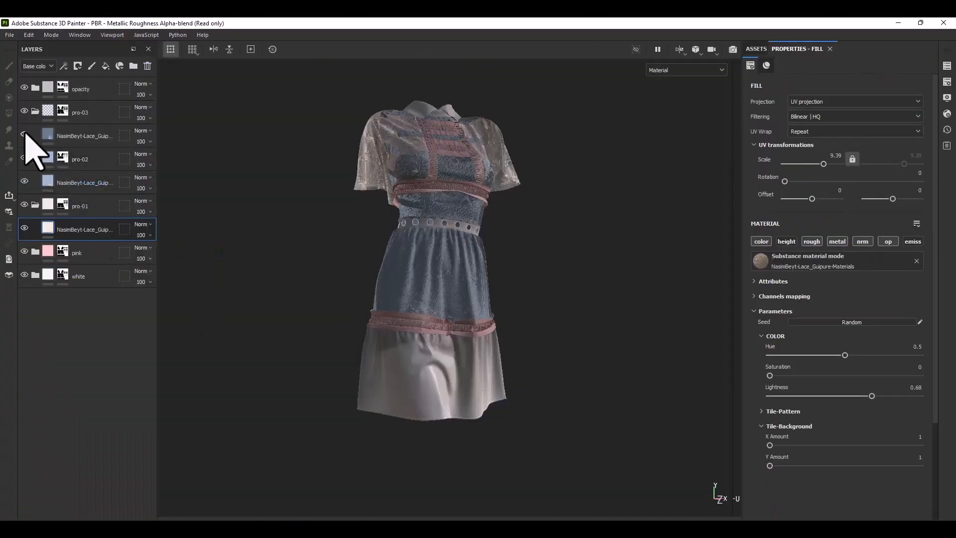
# Recolor the pro-03 lace with hue 0.5, saturation 0 and lightness 0.68.
pyautogui.click(24, 134)
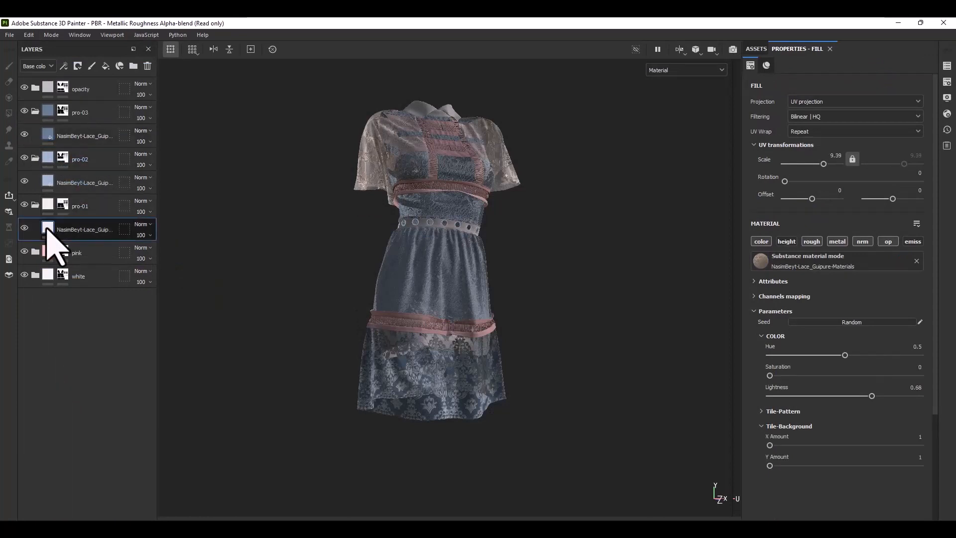
pyautogui.click(48, 135)
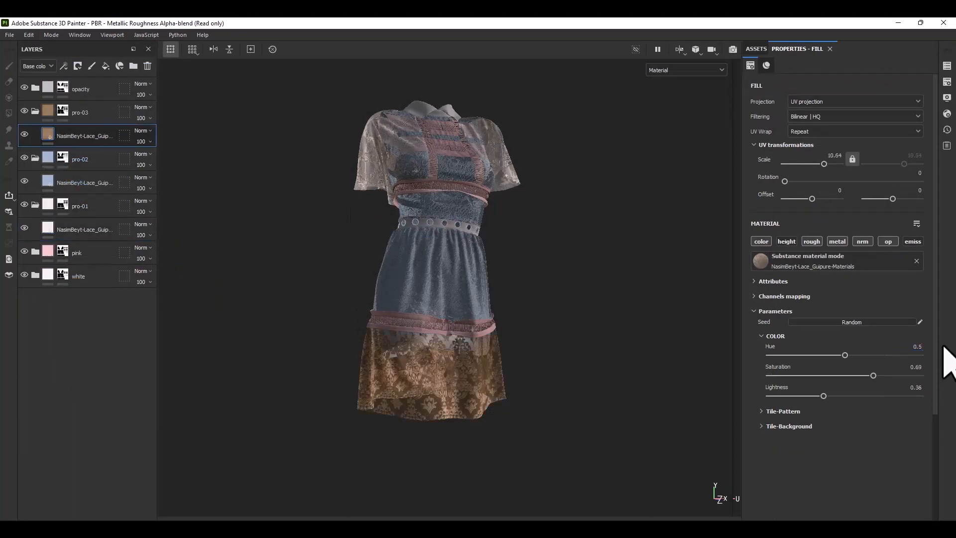
pyautogui.moveTo(908, 369); pyautogui.dragTo(937, 364)
pyautogui.write('0')
pyautogui.press('Return')
pyautogui.write('0.68')
pyautogui.press('Return')
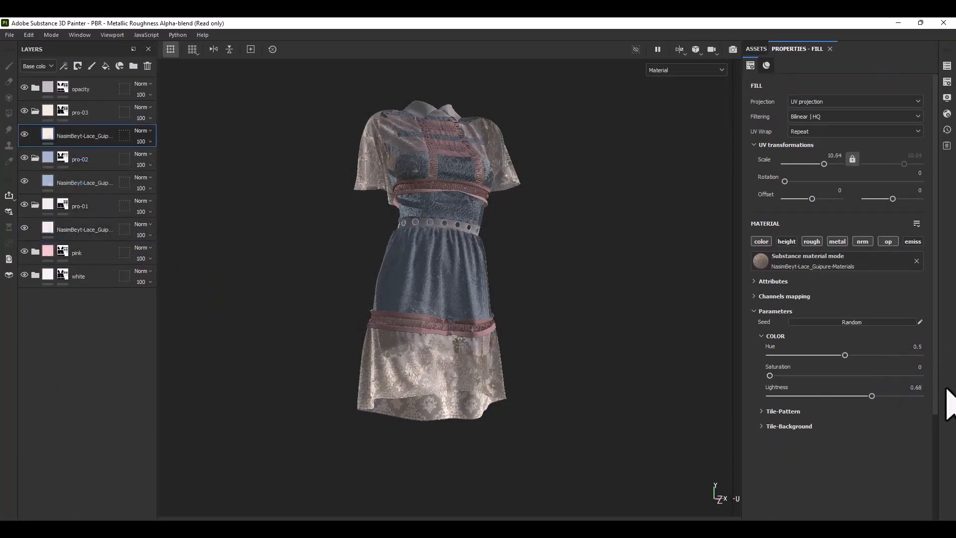
# Preview the pale pro-03 lace in an Iray render and return to painting mode.
pyautogui.click(52, 35)
pyautogui.click(58, 59)
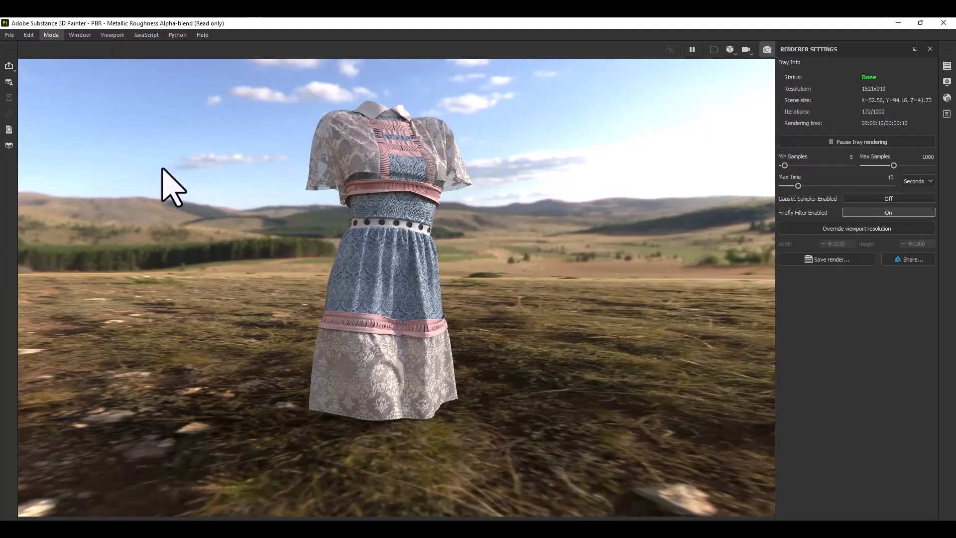
pyautogui.press('F9')
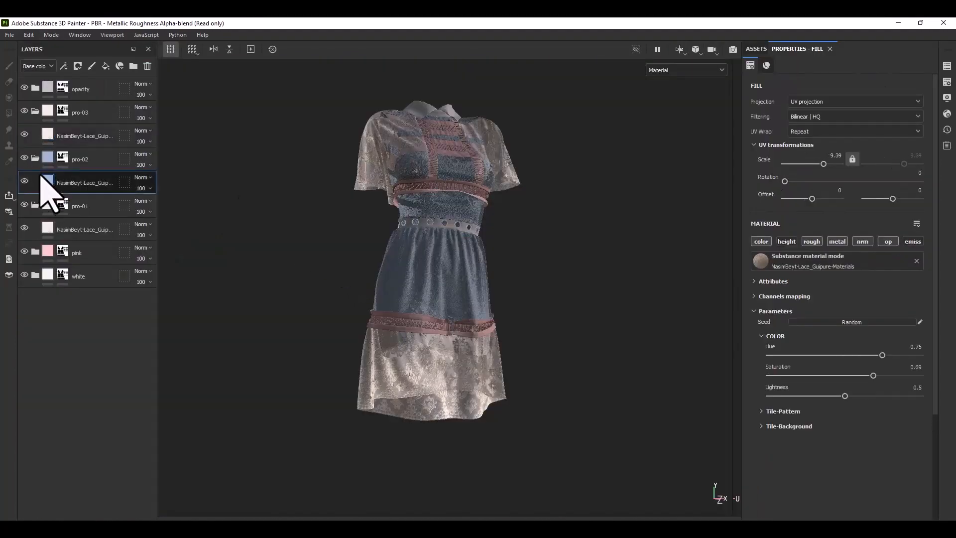
# Recolor the pro-03 lace to match the pro-02 lace with hue 0.75, saturation 0.69 and lightness 0.5.
pyautogui.click(917, 346)
pyautogui.press('Tab')
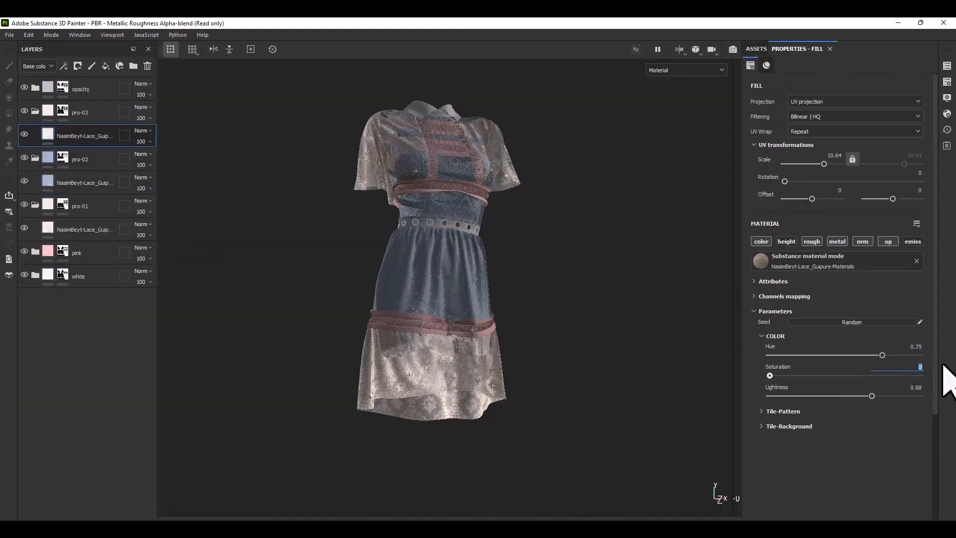
pyautogui.write('0.69')
pyautogui.press('Tab')
pyautogui.write('0.5')
pyautogui.press('Return')
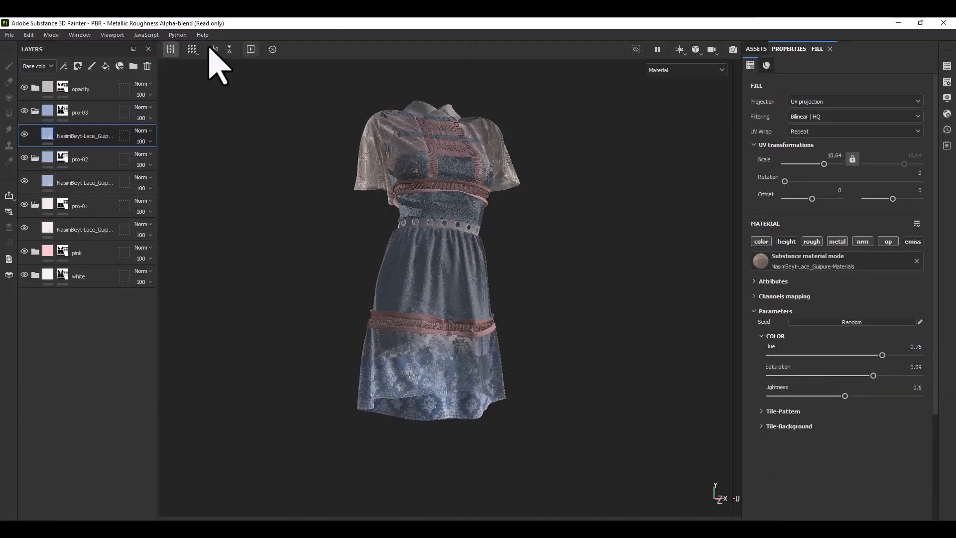
# Preview the blue pro-03 lace in an Iray render and return to painting mode.
pyautogui.click(52, 35)
pyautogui.click(60, 58)
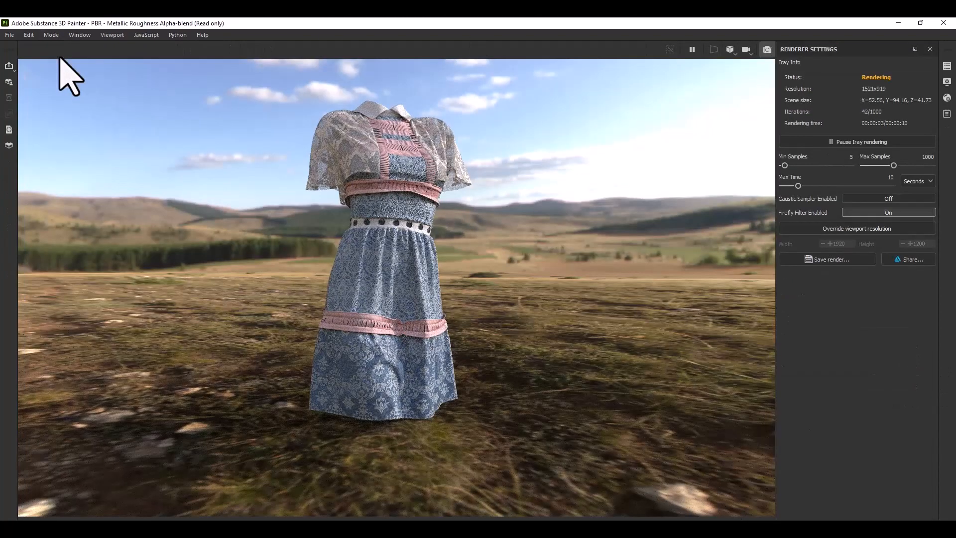
pyautogui.click(51, 35)
pyautogui.click(59, 46)
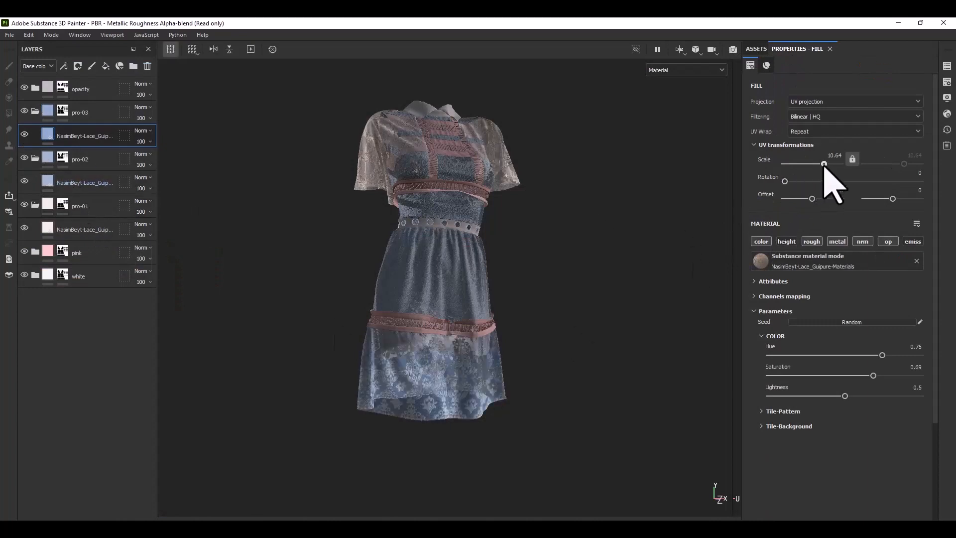
# Set the blue pro-03 lace's UV scale to 9.36 and check it in an Iray render.
pyautogui.moveTo(824, 164); pyautogui.dragTo(824, 164)
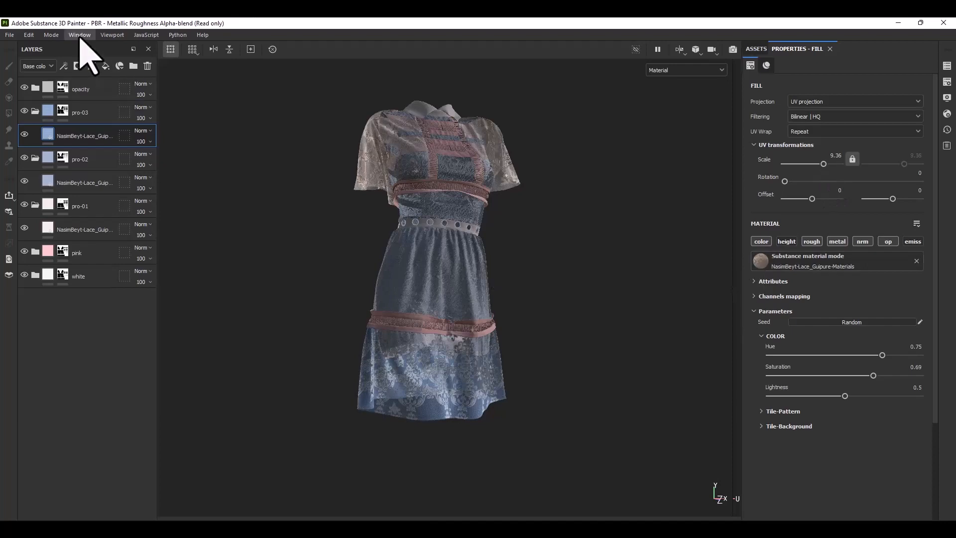
pyautogui.press('F10')
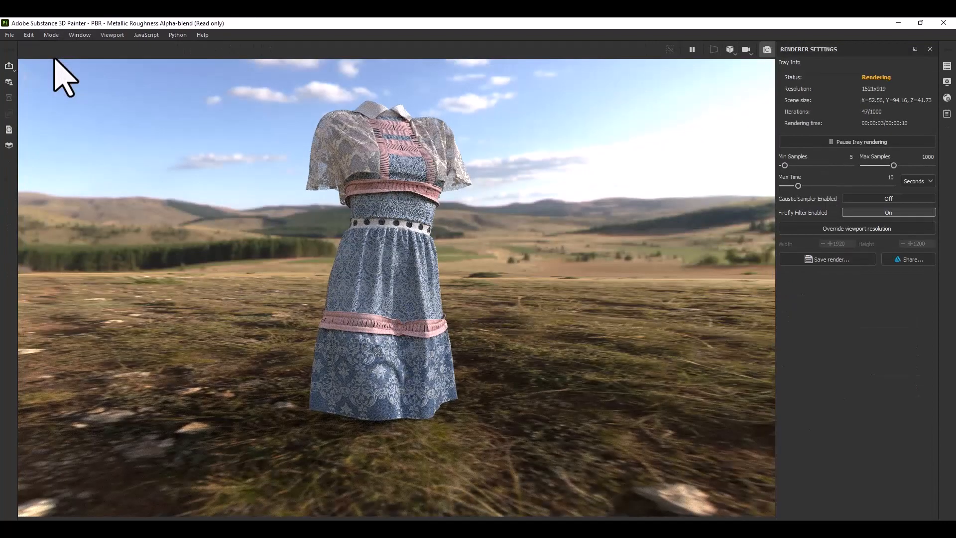
pyautogui.press('F10')
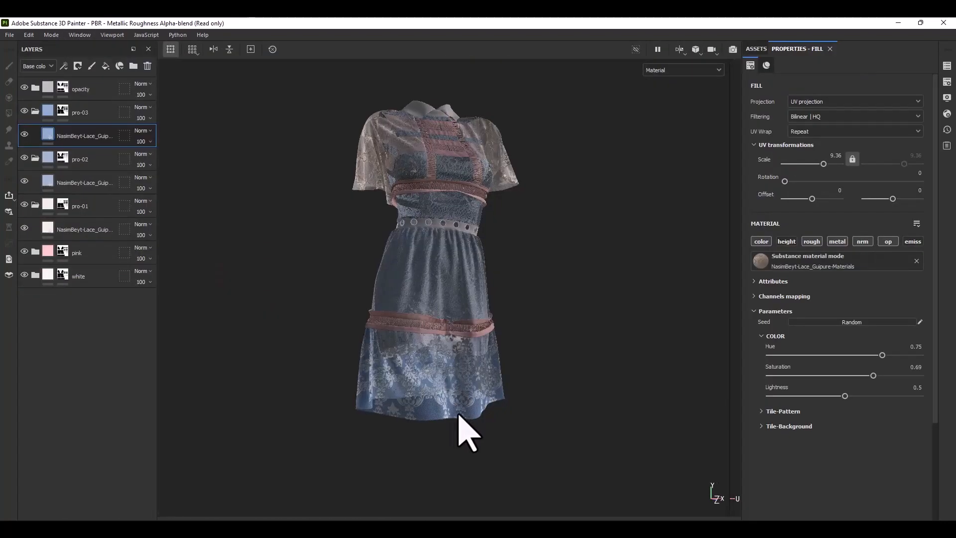
# Add the diamond-motif guipure material to pro-03 with height off and scale 10.64, and hide the blue lace layer below it.
pyautogui.click(756, 48)
pyautogui.moveTo(896, 170)
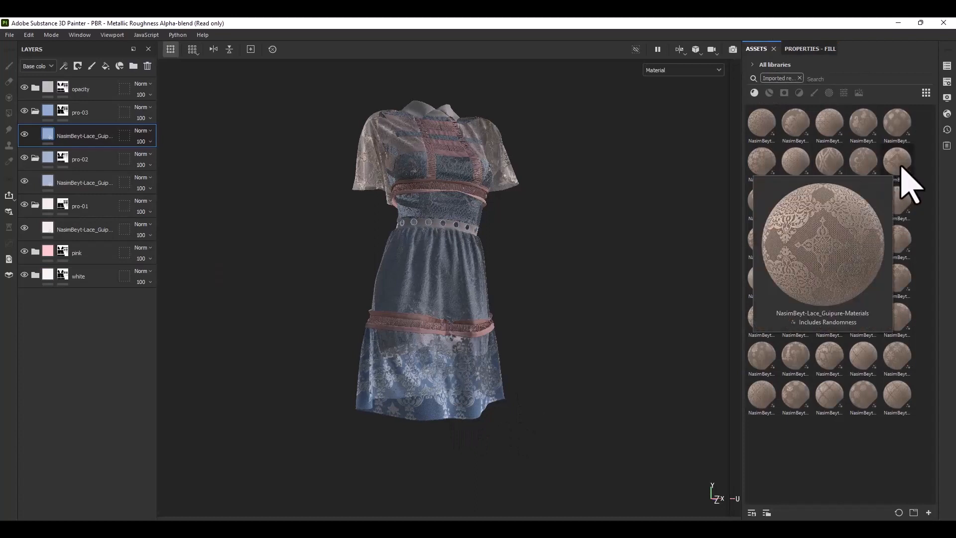
pyautogui.moveTo(902, 169); pyautogui.dragTo(65, 132)
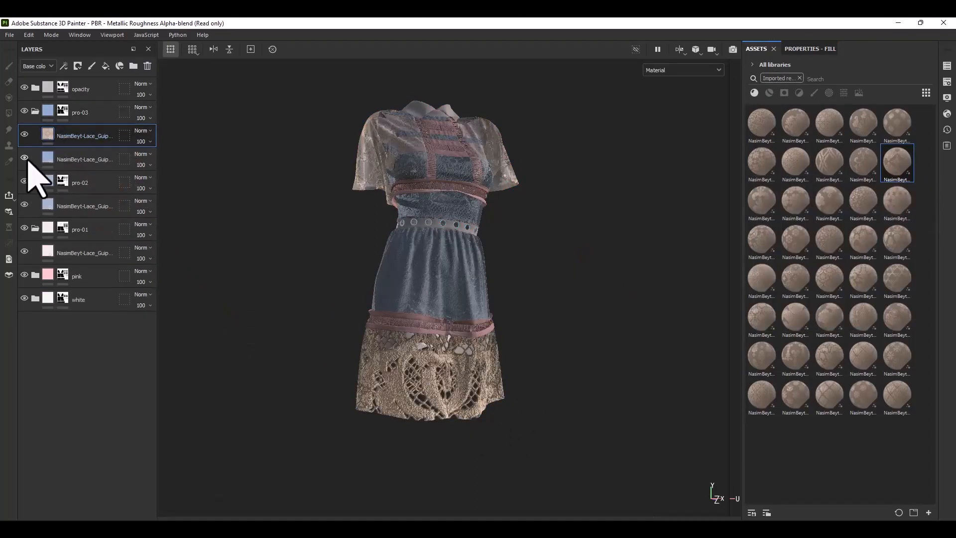
pyautogui.click(810, 48)
pyautogui.moveTo(809, 163); pyautogui.dragTo(824, 164)
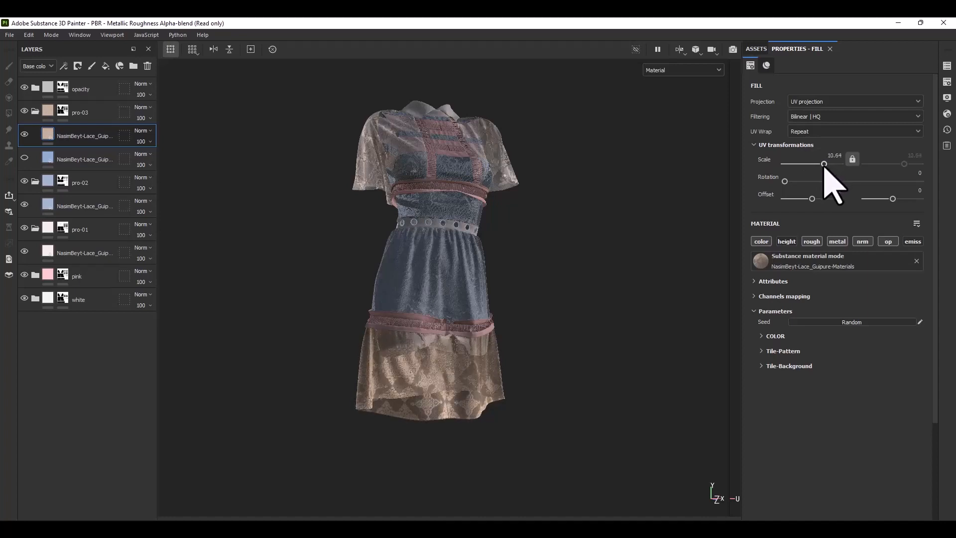
# Preview the diamond-motif lace hem in an Iray render and return to painting mode.
pyautogui.click(52, 35)
pyautogui.click(60, 61)
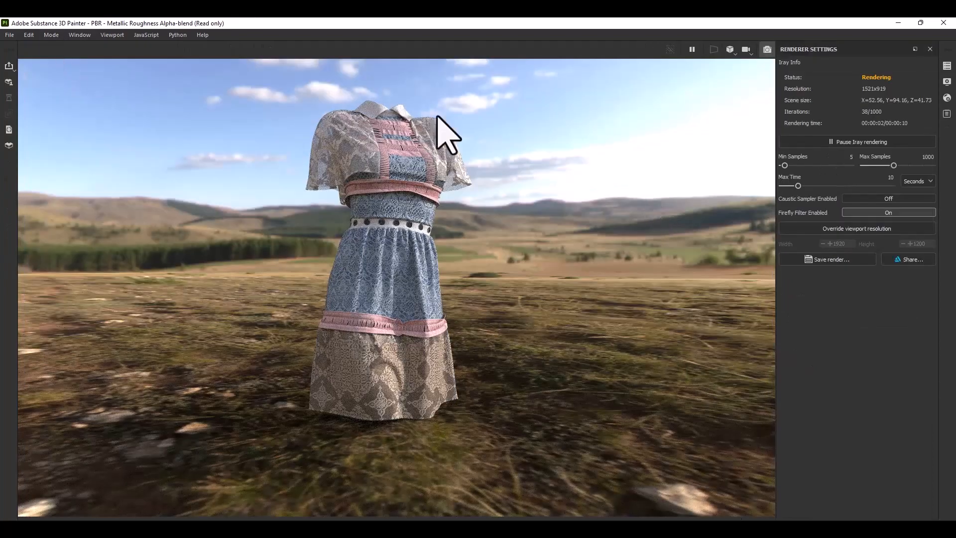
pyautogui.click(51, 35)
pyautogui.click(71, 49)
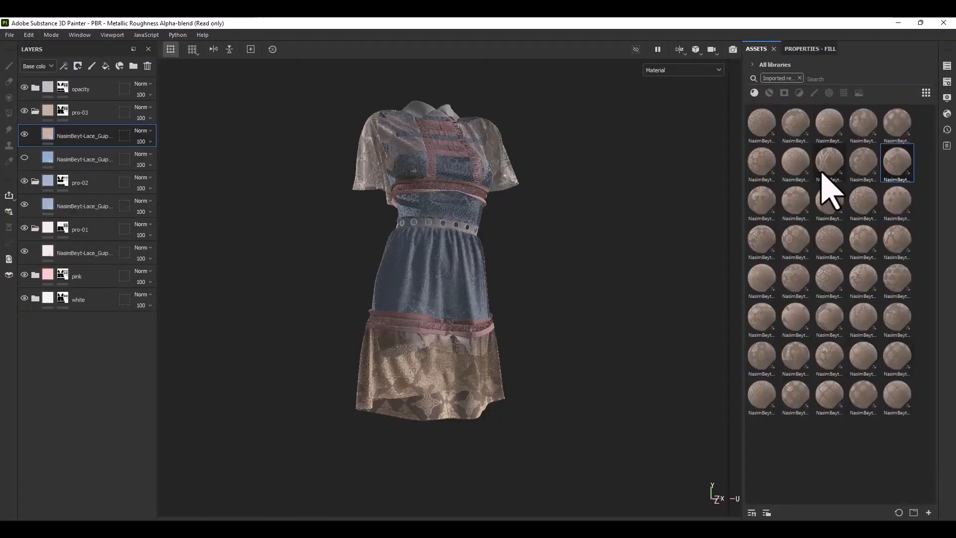
# Add the zigzag-patterned guipure material to pro-03 with height off and scale 12.02, and hide the diamond-motif layer.
pyautogui.moveTo(826, 165)
pyautogui.moveTo(826, 164); pyautogui.dragTo(30, 144)
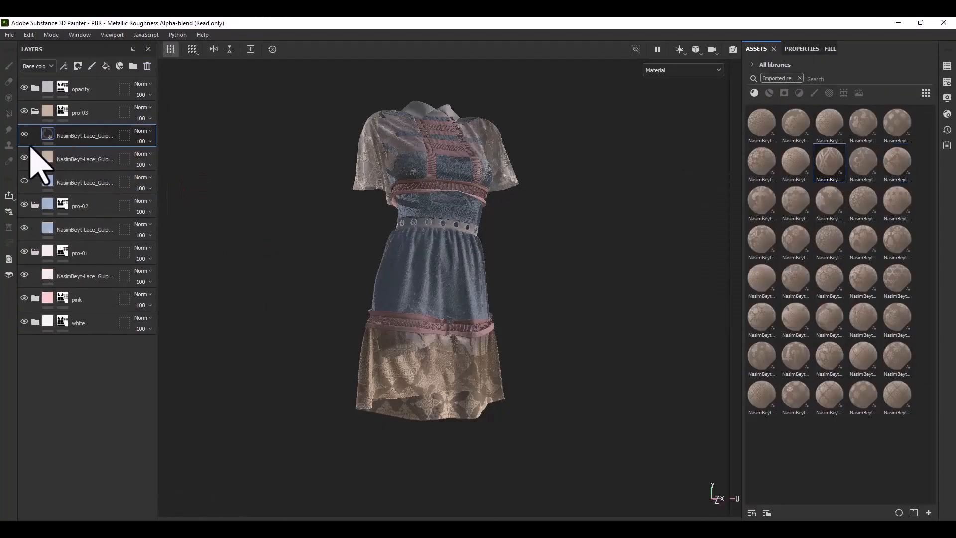
pyautogui.click(799, 48)
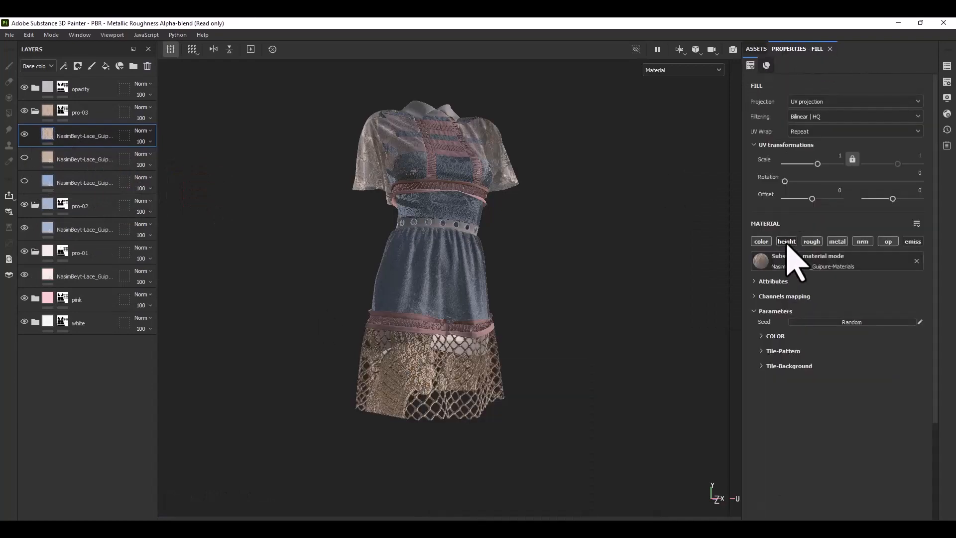
pyautogui.moveTo(817, 163); pyautogui.dragTo(825, 164)
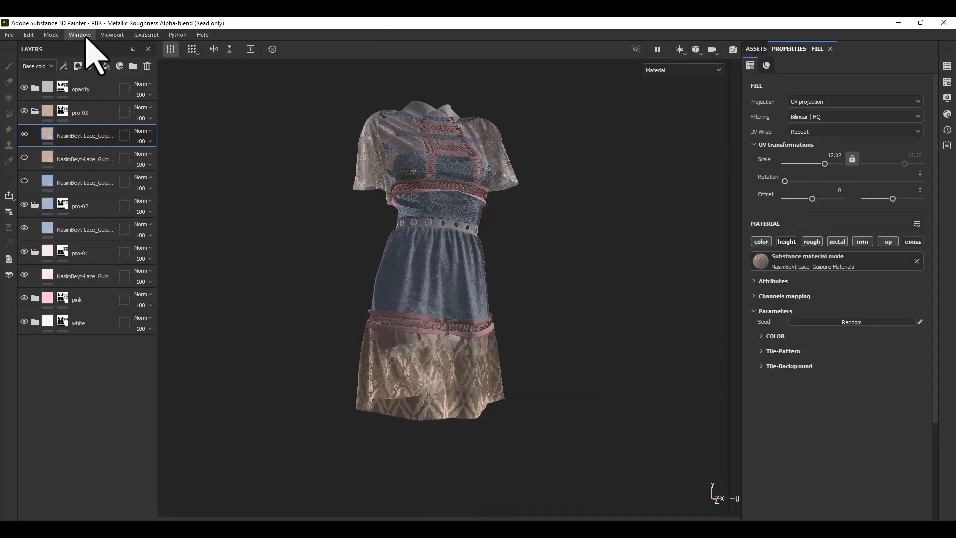
# Preview the zigzag-patterned lace hem in an Iray render and return to painting mode.
pyautogui.click(51, 34)
pyautogui.click(62, 63)
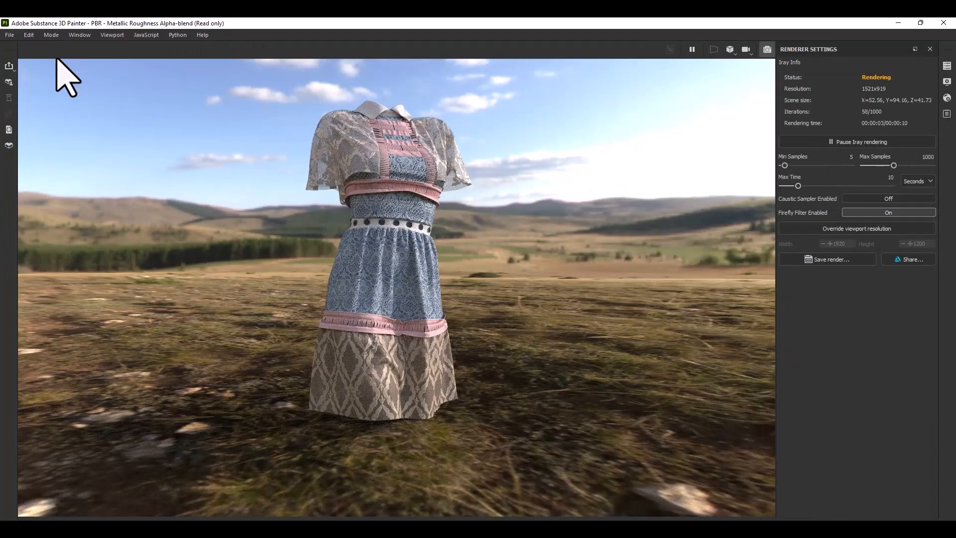
pyautogui.click(52, 34)
pyautogui.click(62, 47)
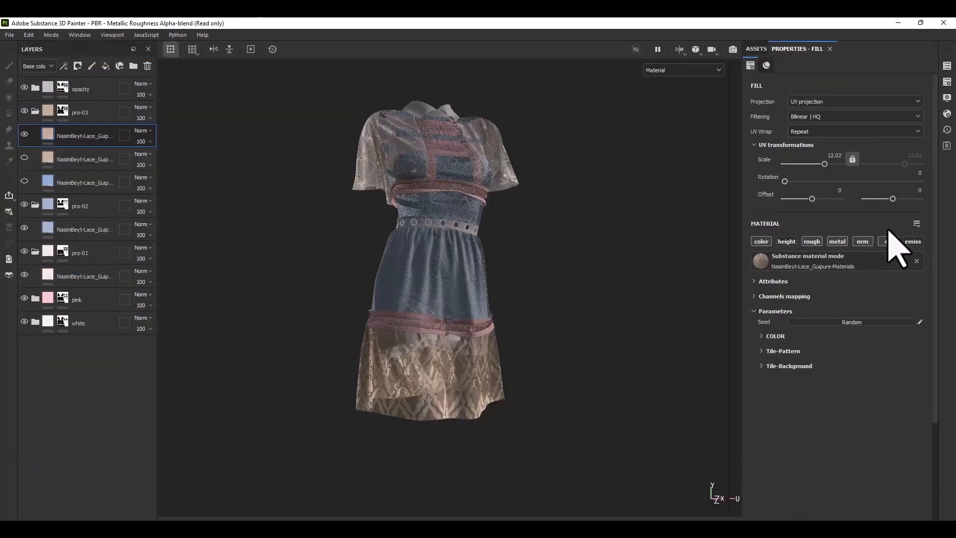
# Add the rose-motif guipure material to pro-03 with height off and scale 6.15, and hide the zigzag-patterned layer.
pyautogui.click(758, 49)
pyautogui.moveTo(802, 397)
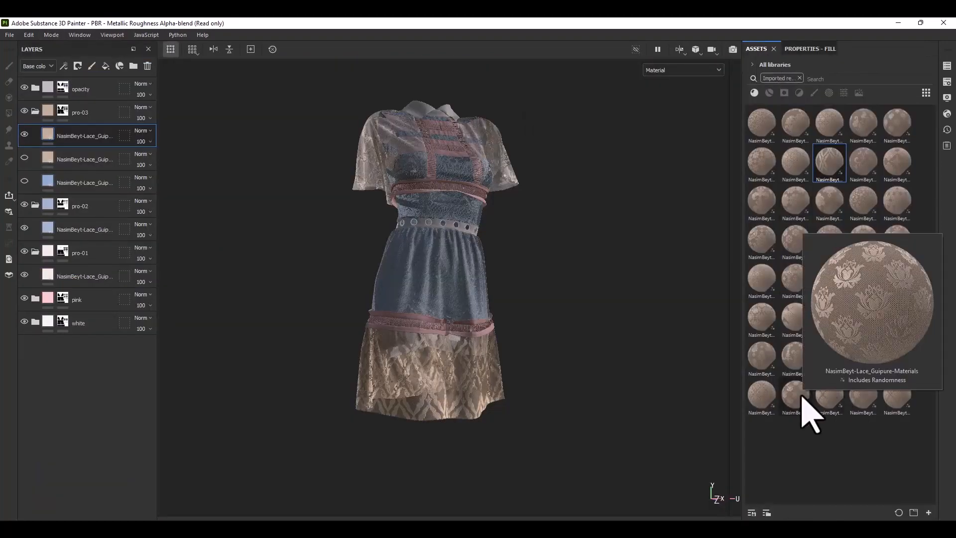
pyautogui.moveTo(801, 399); pyautogui.dragTo(48, 161)
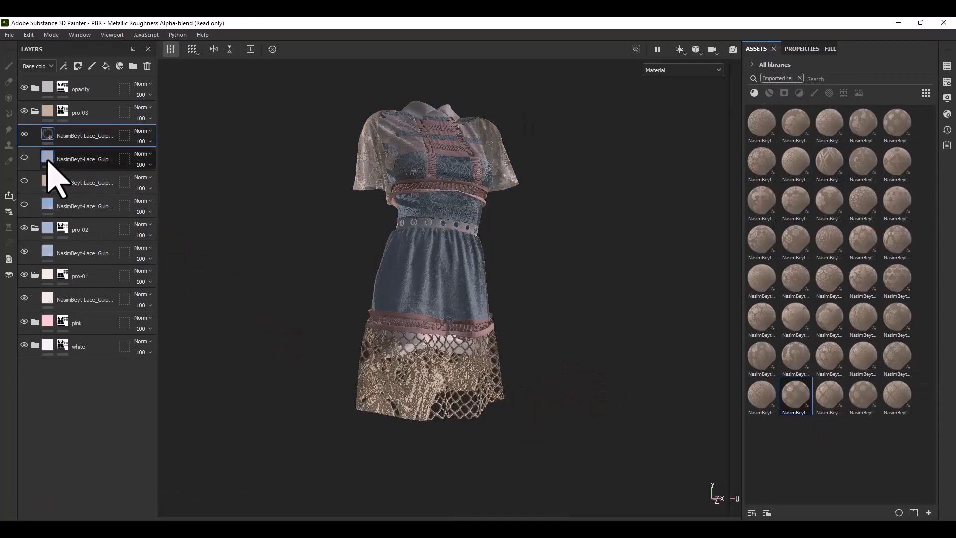
pyautogui.click(809, 49)
pyautogui.moveTo(816, 164); pyautogui.dragTo(822, 165)
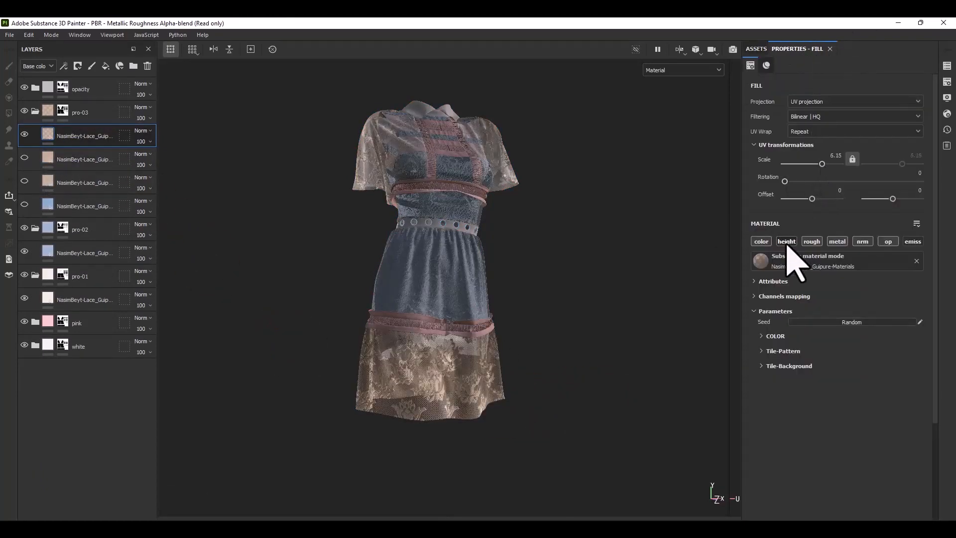
# Preview the rose-motif lace hem in Iray twice, returning to painting mode after each render.
pyautogui.click(51, 35)
pyautogui.click(55, 58)
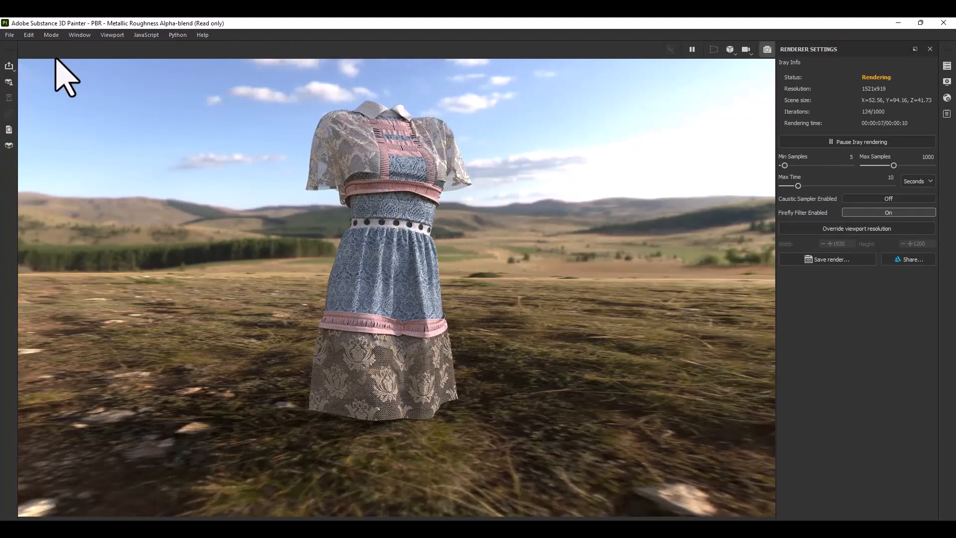
pyautogui.click(52, 35)
pyautogui.click(57, 46)
pyautogui.click(52, 34)
pyautogui.click(55, 58)
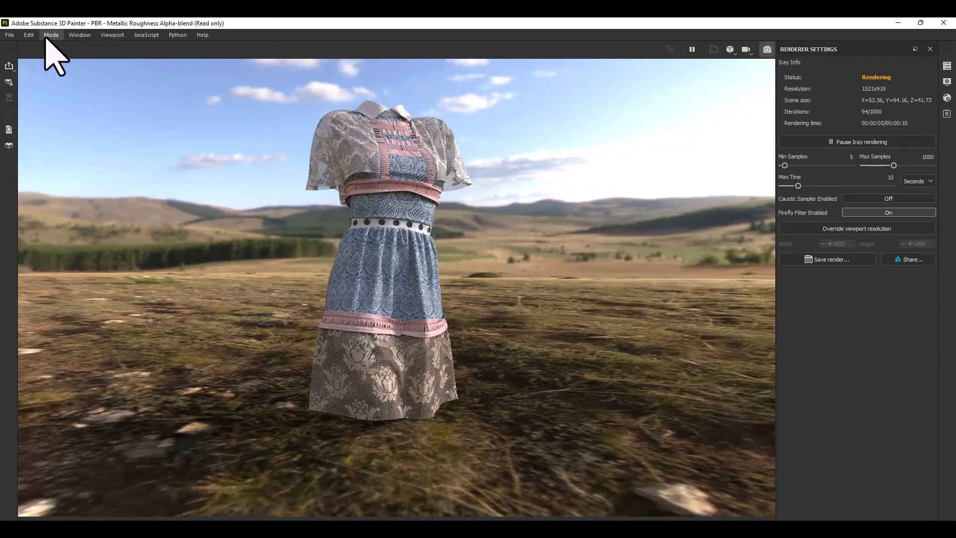
pyautogui.click(51, 35)
pyautogui.click(56, 47)
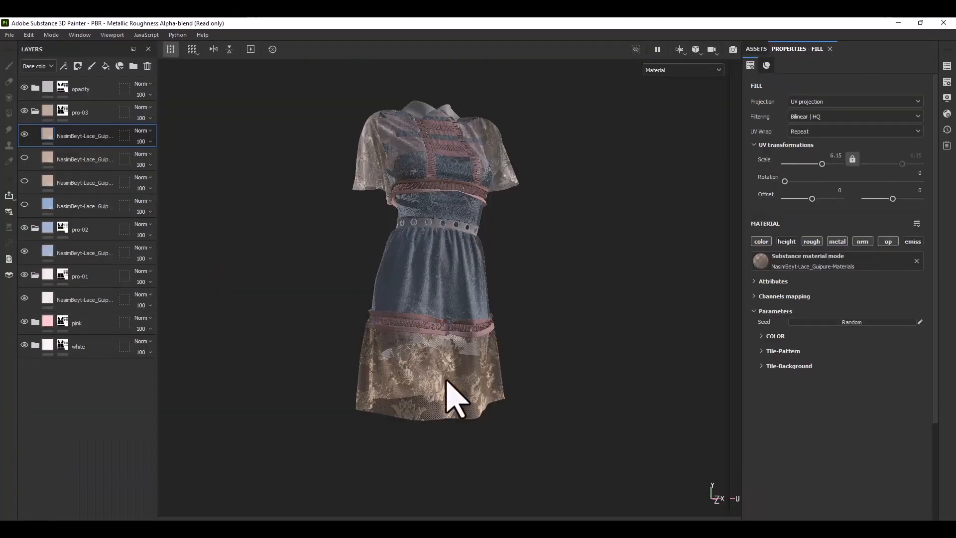
# Set the rose-motif lace's UV scale to 9.36 and recolor it with hue 0.75, saturation 0.69 and lightness 0.5.
pyautogui.moveTo(820, 168); pyautogui.dragTo(824, 166)
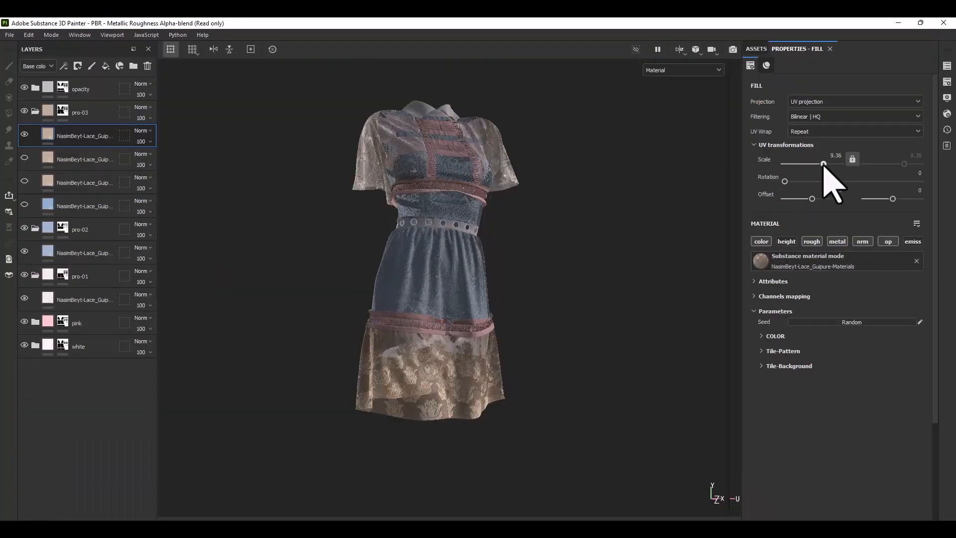
pyautogui.click(773, 337)
pyautogui.click(903, 349)
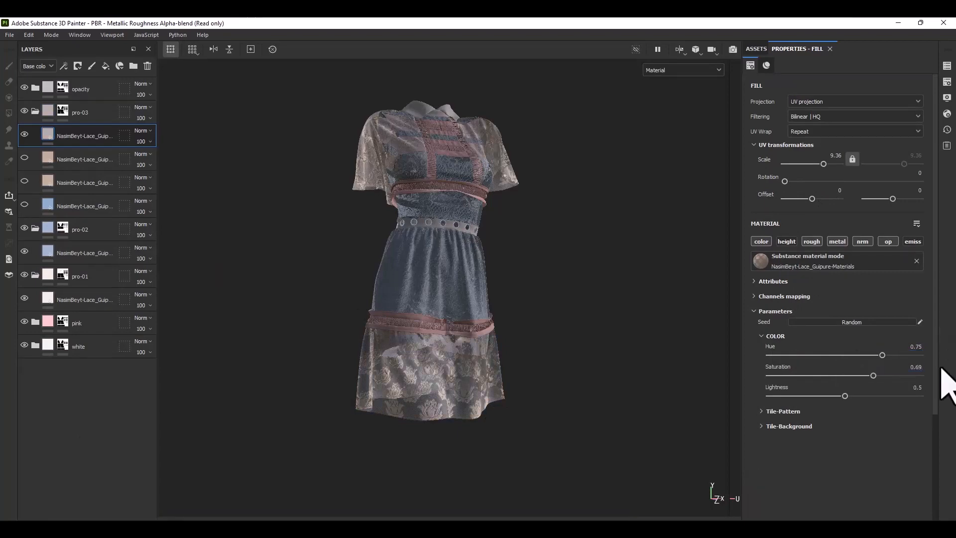
# Preview the blue rose-motif lace in an Iray render and return to painting mode.
pyautogui.click(50, 35)
pyautogui.click(48, 57)
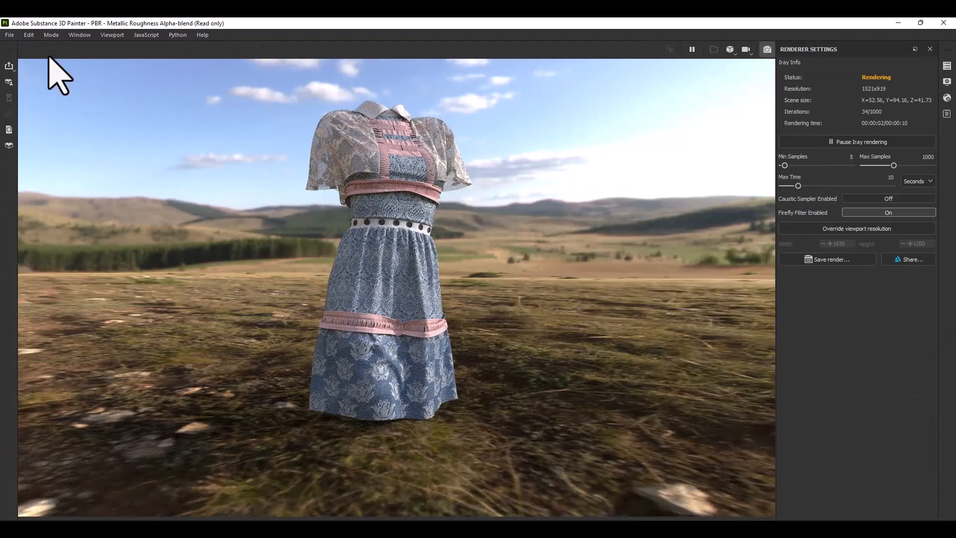
pyautogui.click(51, 35)
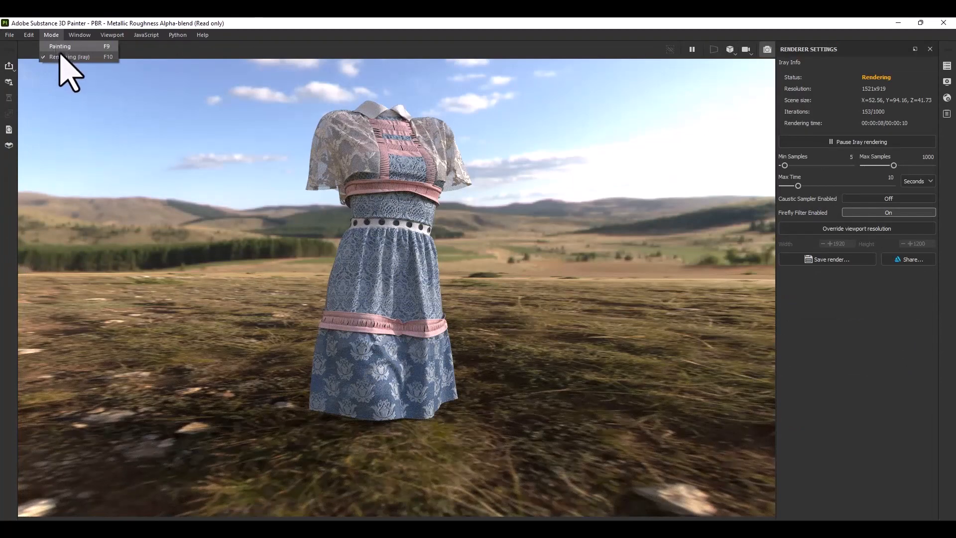
pyautogui.click(60, 48)
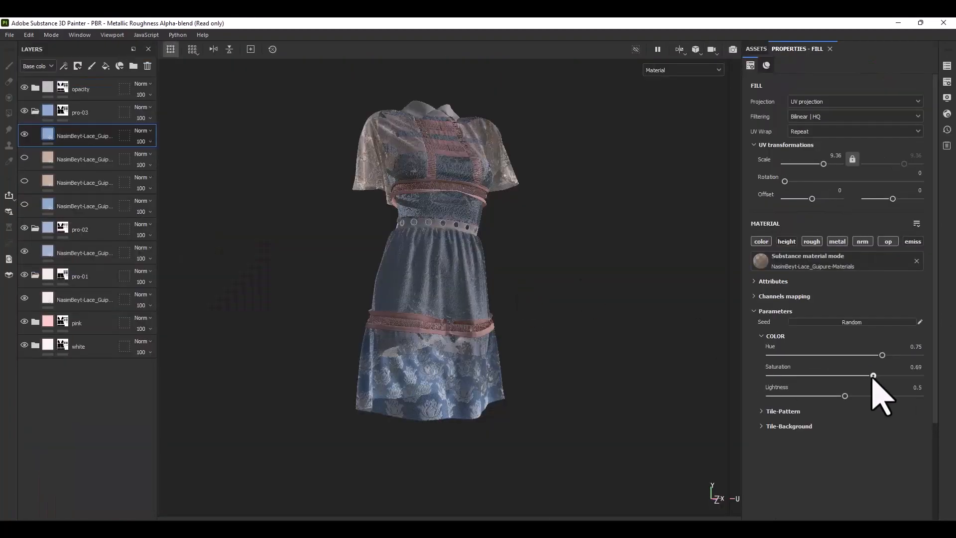
# Preview the rose-motif lace in a less saturated blue in Iray and return to painting mode.
pyautogui.click(52, 35)
pyautogui.click(54, 58)
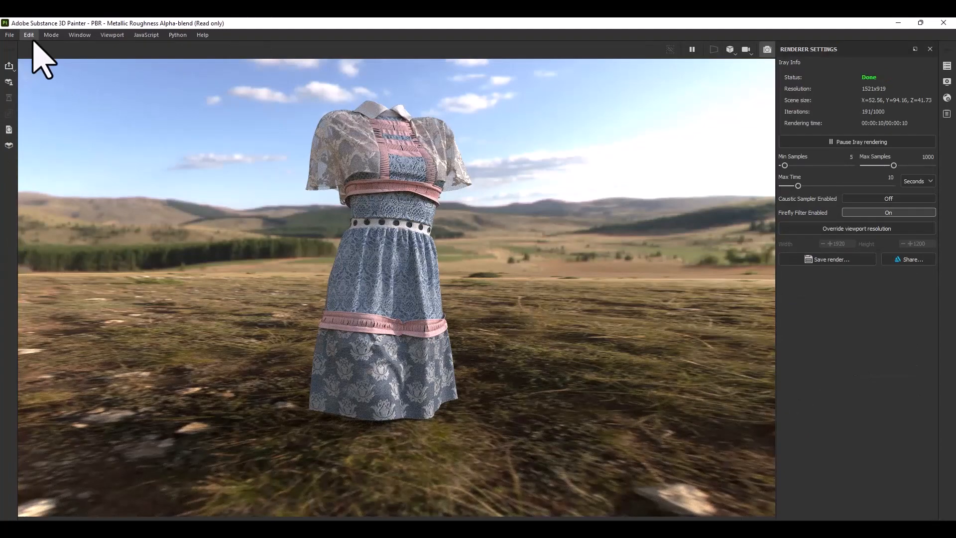
pyautogui.click(51, 35)
pyautogui.click(55, 47)
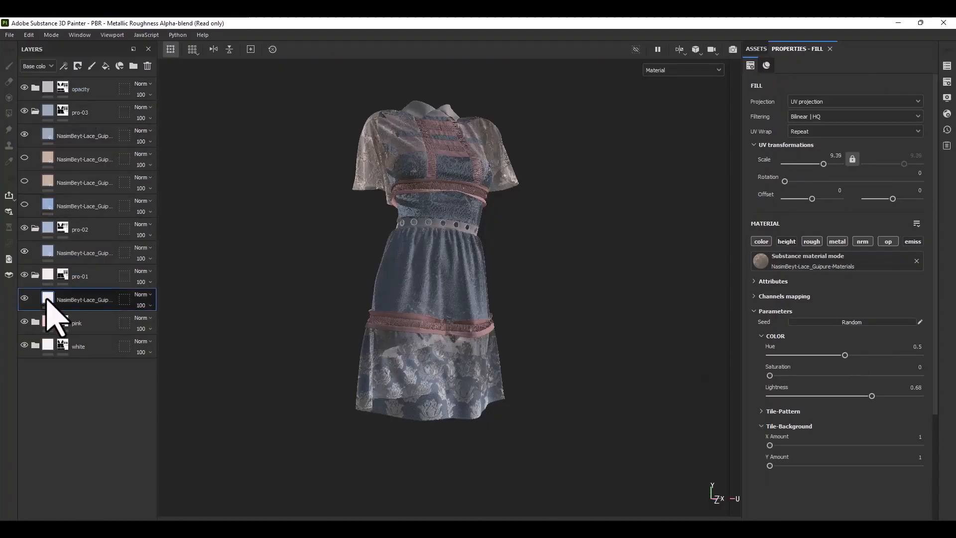
# Recolor the rose-motif lace with hue 0.5, saturation 0 and lightness 0.68, and preview it in Iray.
pyautogui.click(916, 346)
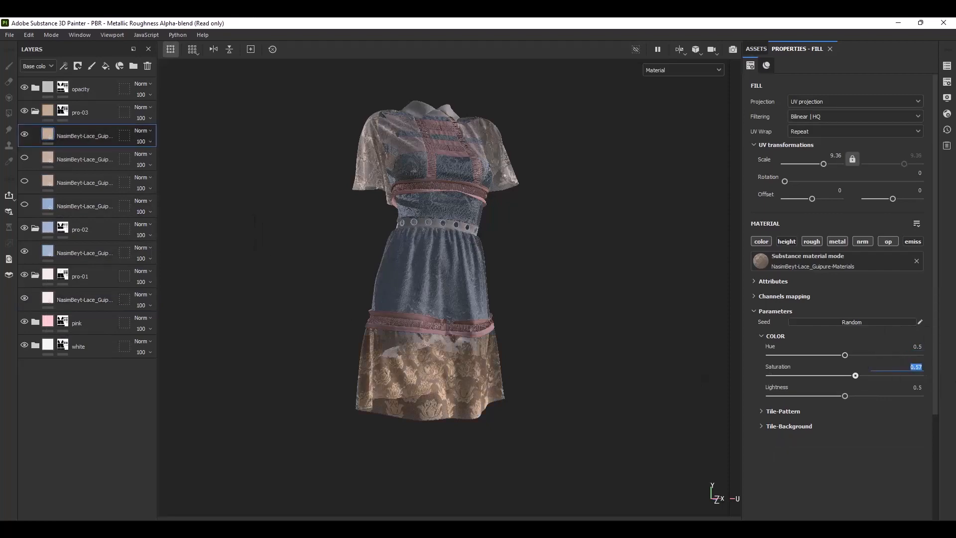
pyautogui.click(52, 35)
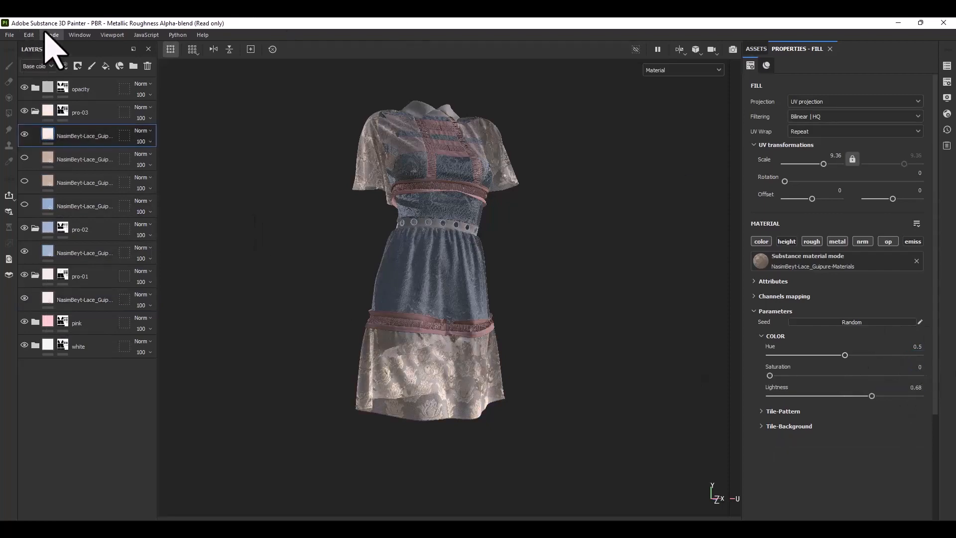
pyautogui.click(57, 59)
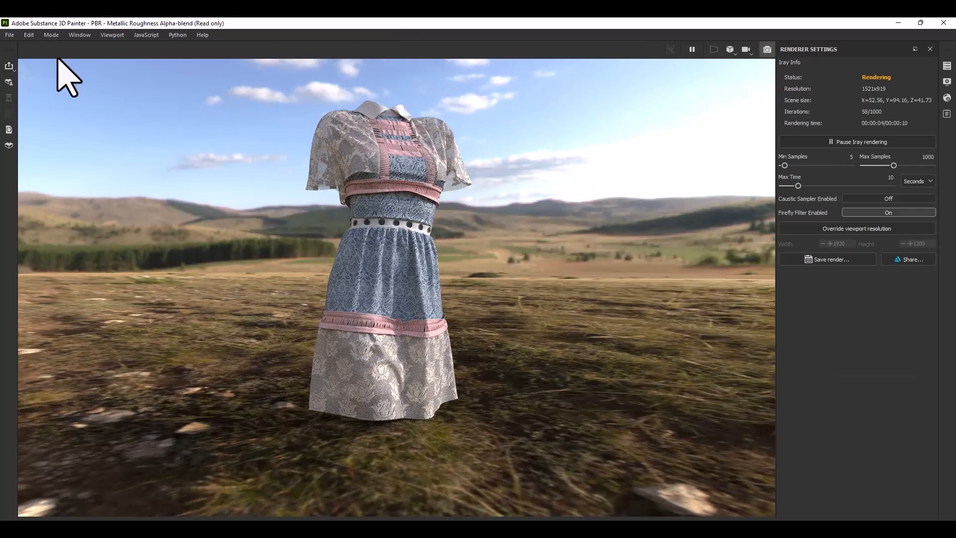
# Preview the rose-motif lace at lightness 0.5 in Iray, and raise its lightness to 0.57 in painting mode.
pyautogui.click(51, 35)
pyautogui.click(60, 46)
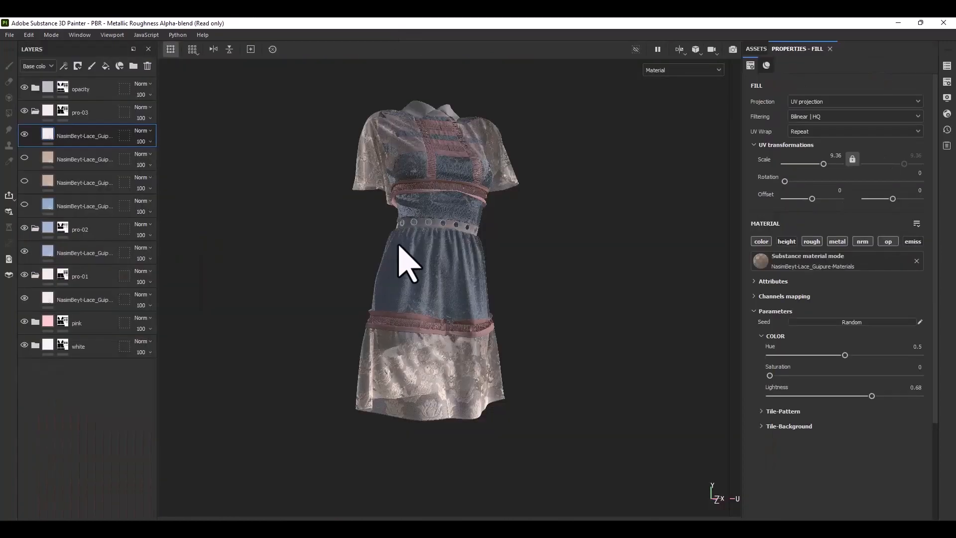
pyautogui.moveTo(872, 396); pyautogui.dragTo(857, 396)
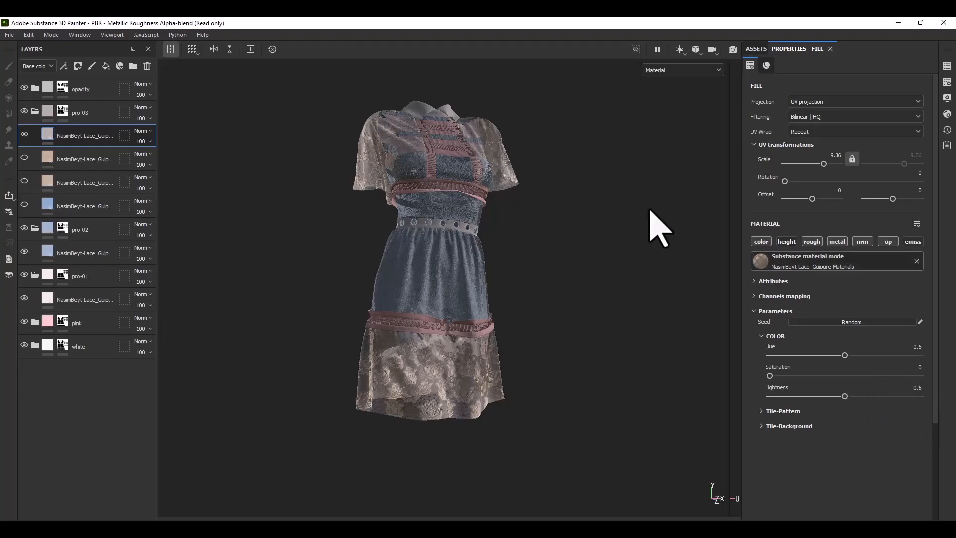
pyautogui.click(52, 35)
pyautogui.click(61, 57)
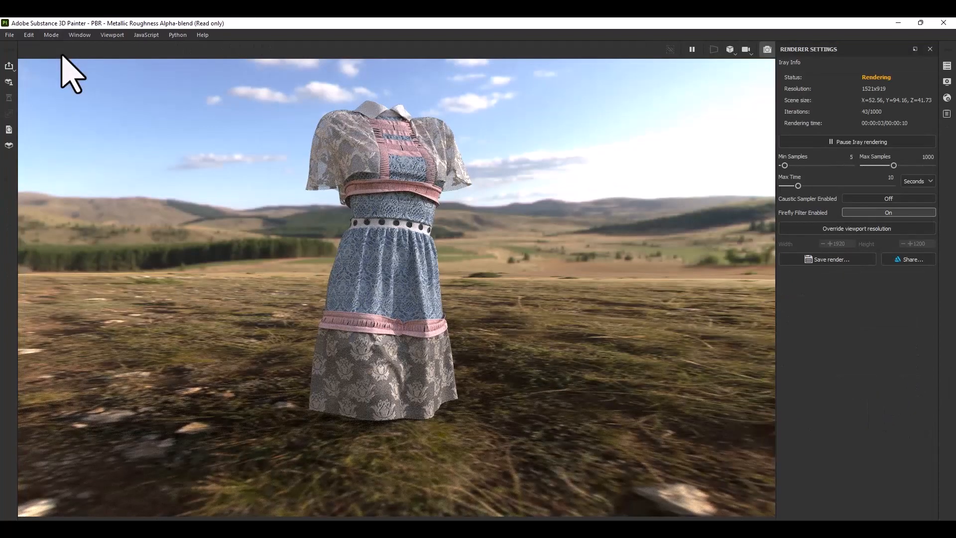
pyautogui.click(51, 35)
pyautogui.click(60, 46)
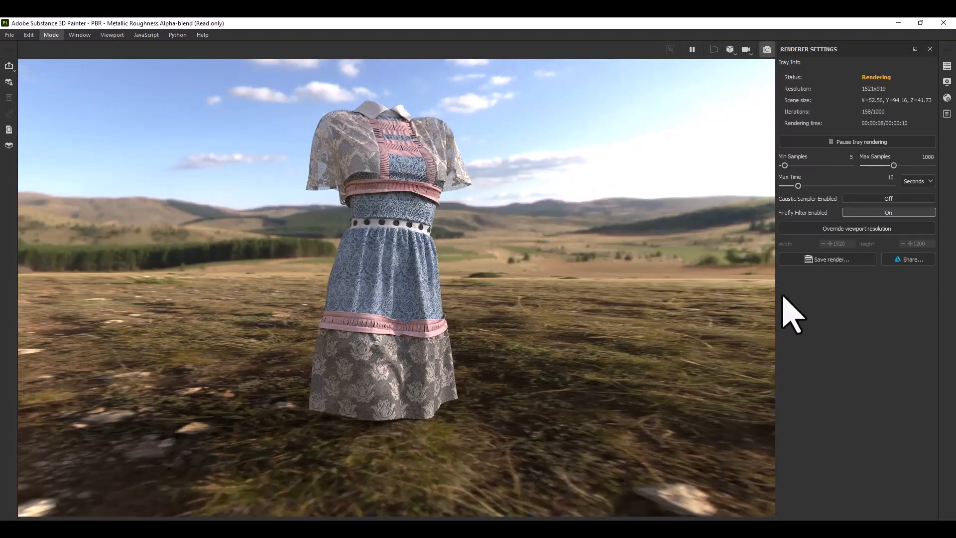
pyautogui.moveTo(845, 396); pyautogui.dragTo(855, 396)
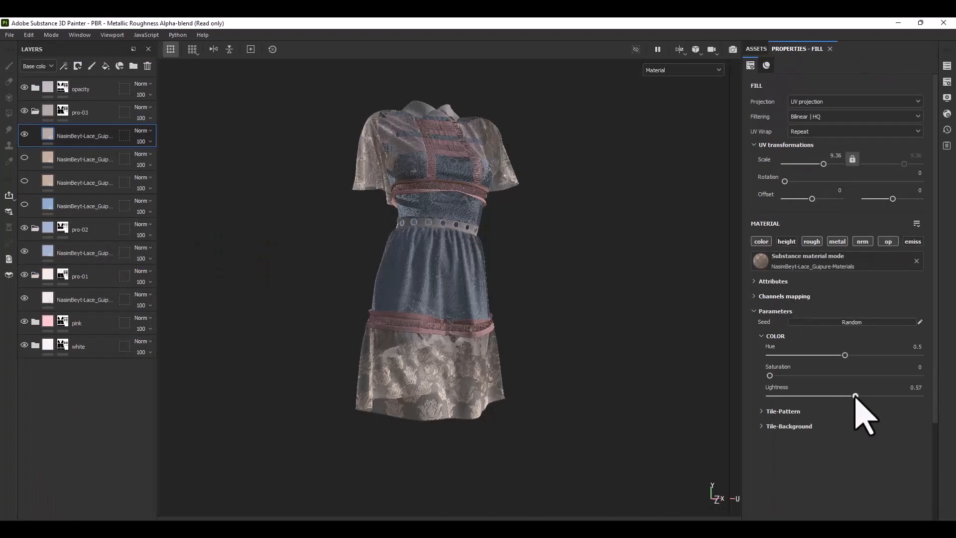
# Lighten the denim color of the pink folder's Fabric Soft Denim layer to F7DEDE and render the dress in Iray.
pyautogui.click(36, 322)
pyautogui.click(67, 347)
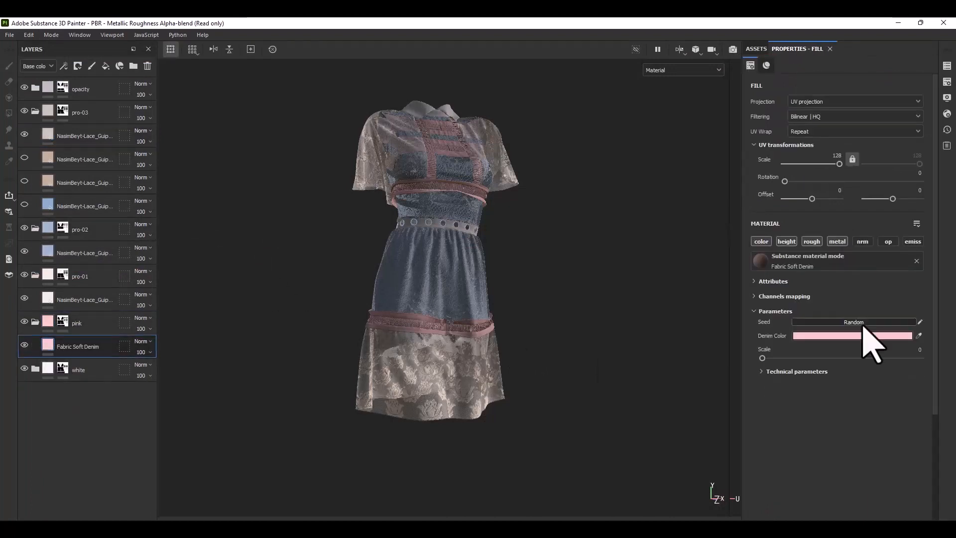
pyautogui.click(849, 337)
pyautogui.click(737, 271)
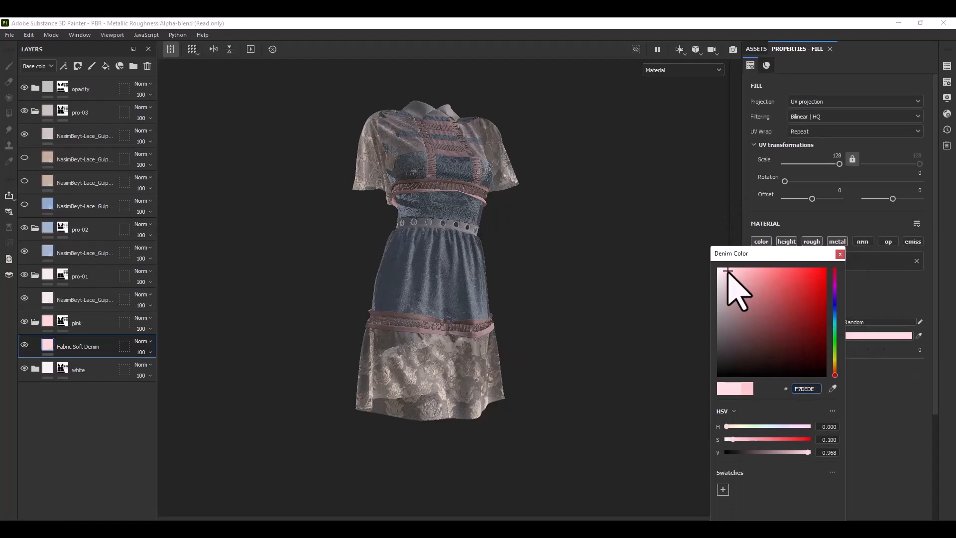
pyautogui.click(840, 254)
pyautogui.click(51, 35)
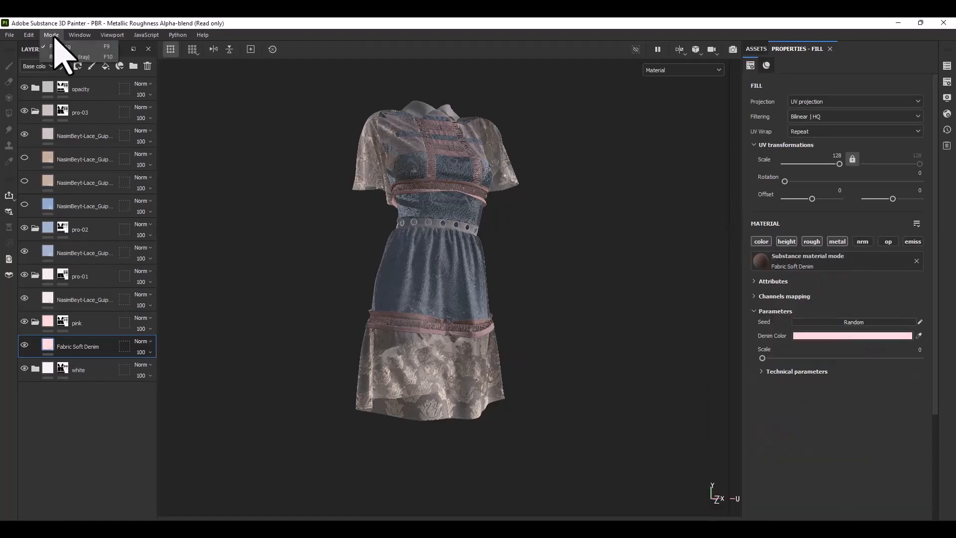
pyautogui.click(60, 58)
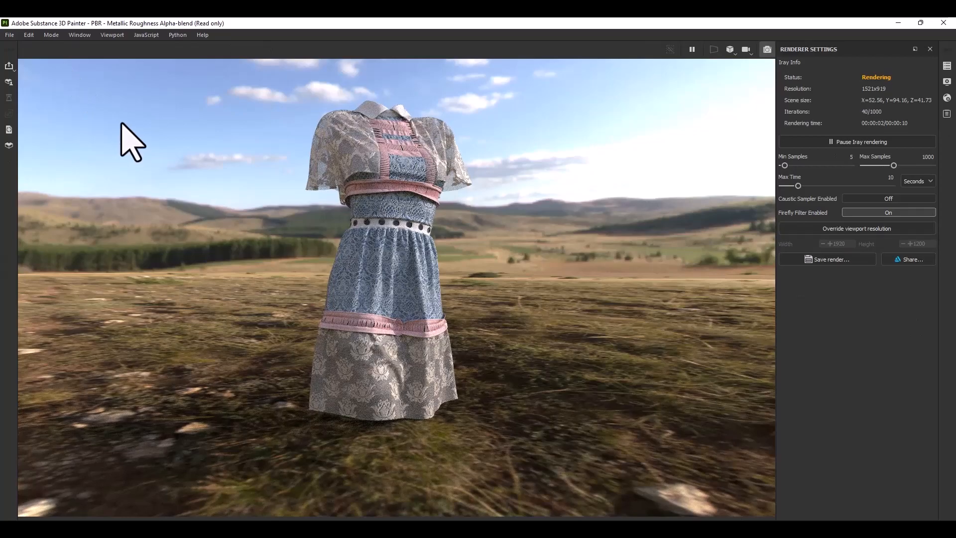
# Examine the dress front in Iray from a new angle with the environment rotated, and return to painting mode.
pyautogui.keyDown('alt'); pyautogui.moveTo(486, 359); pyautogui.dragTo(486, 393); pyautogui.keyUp('alt')
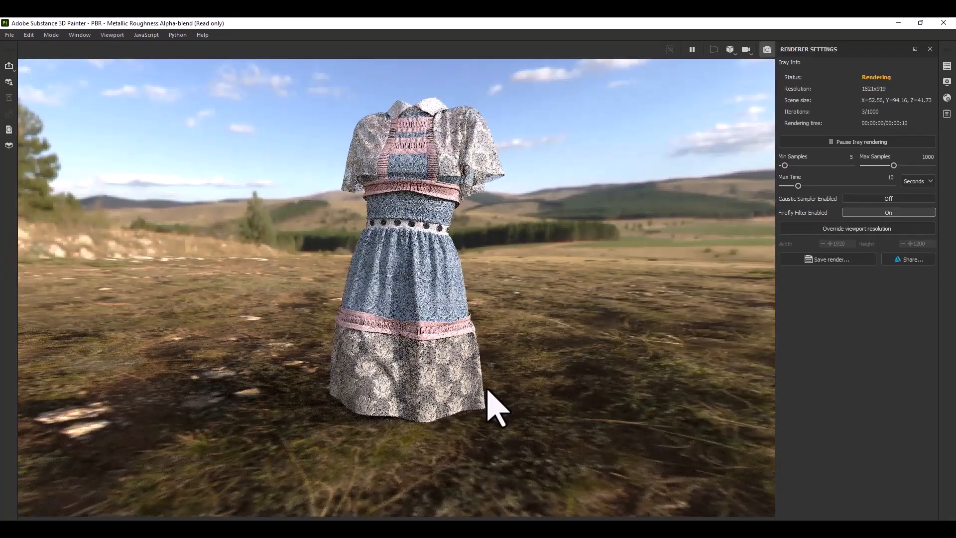
pyautogui.keyDown('alt'); pyautogui.moveTo(489, 229); pyautogui.dragTo(486, 244, button='middle'); pyautogui.keyUp('alt')
pyautogui.scroll(2, 478, 271)
pyautogui.keyDown('alt'); pyautogui.moveTo(477, 285); pyautogui.dragTo(481, 307, button='middle'); pyautogui.keyUp('alt')
pyautogui.scroll(-2, 482, 299)
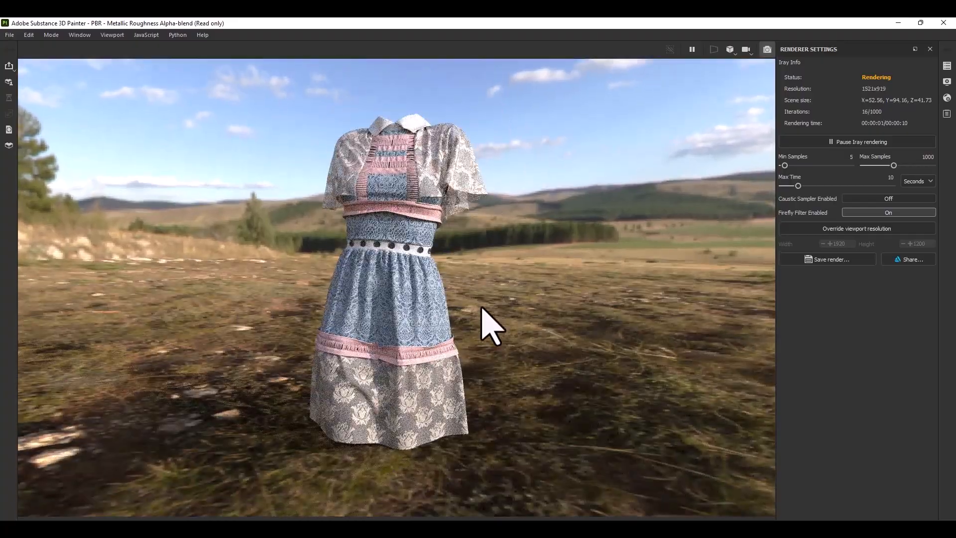
pyautogui.keyDown('shift'); pyautogui.moveTo(481, 307); pyautogui.dragTo(580, 309, button='right'); pyautogui.keyUp('shift')
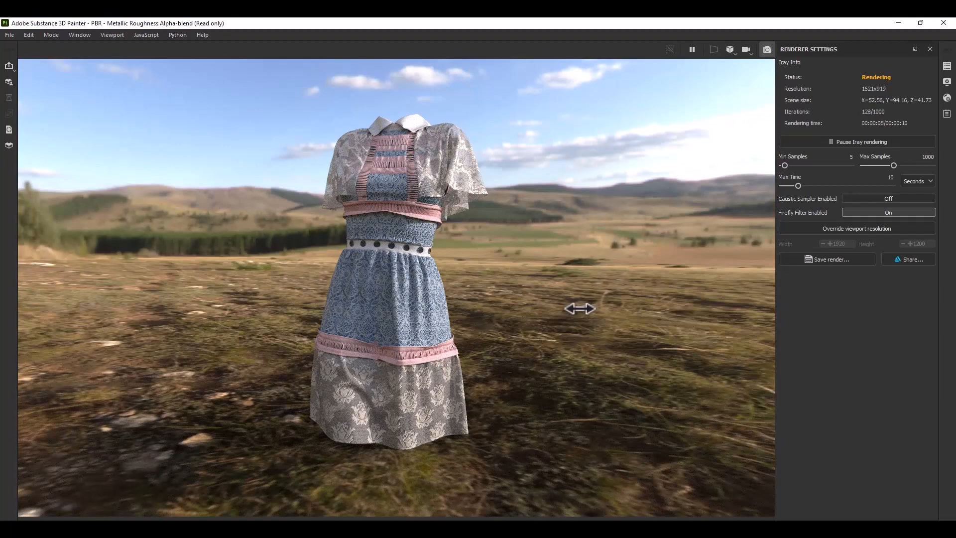
pyautogui.click(53, 36)
pyautogui.click(55, 47)
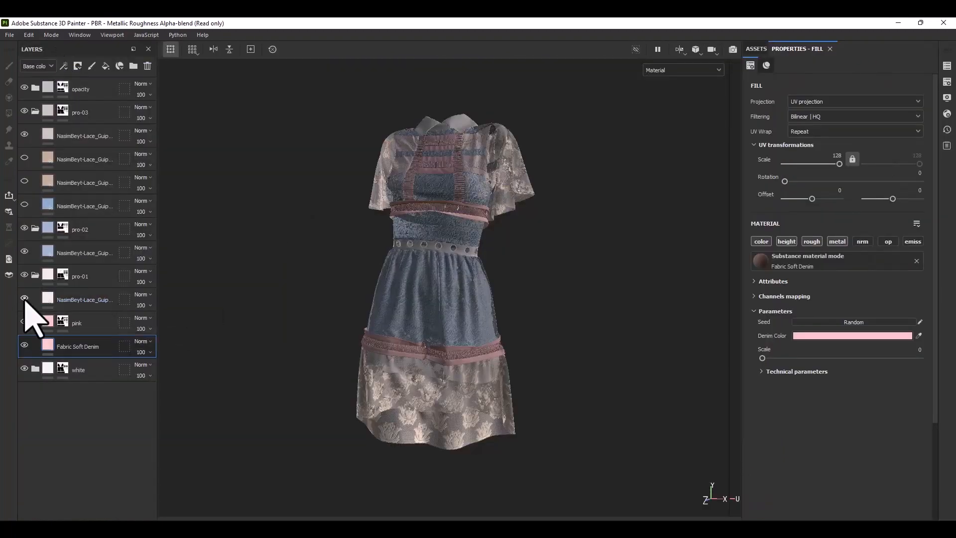
pyautogui.click(823, 336)
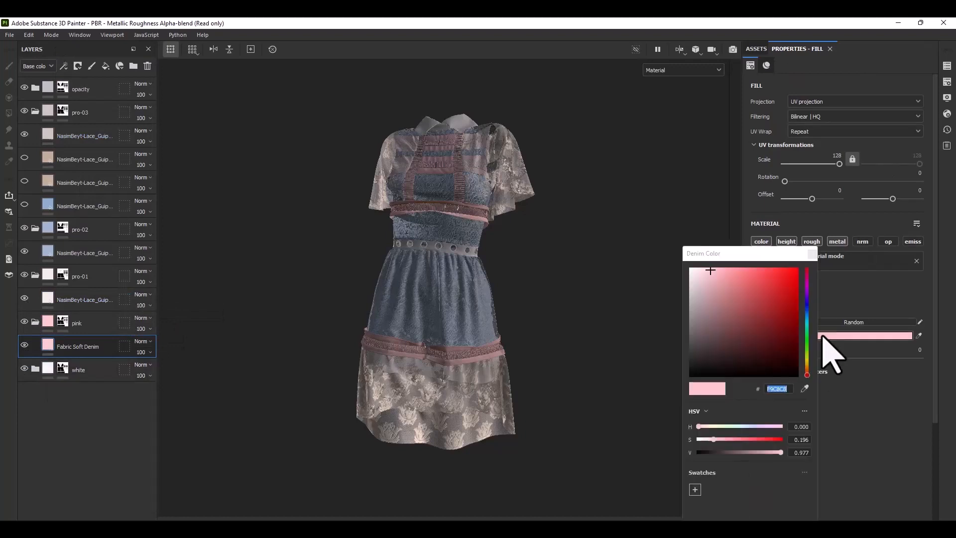
pyautogui.click(791, 389)
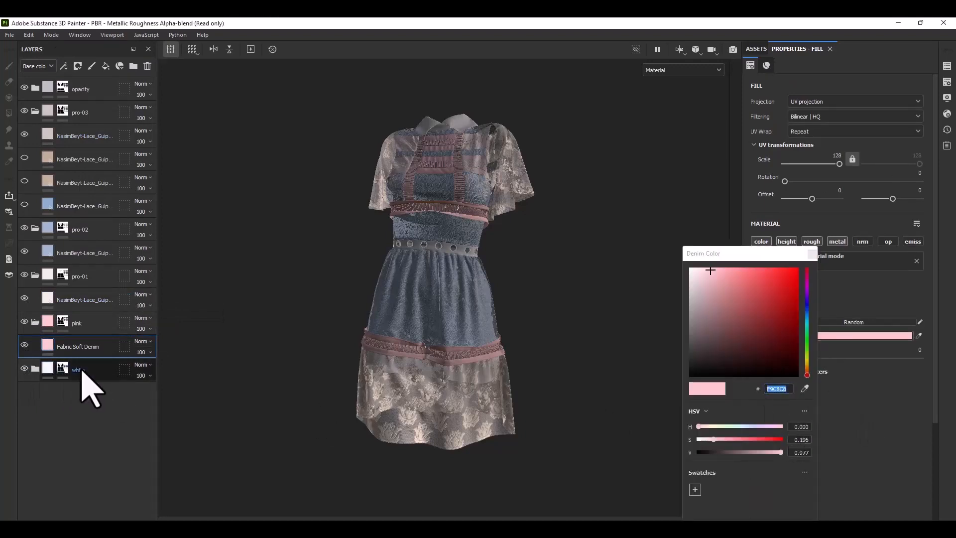
pyautogui.click(812, 254)
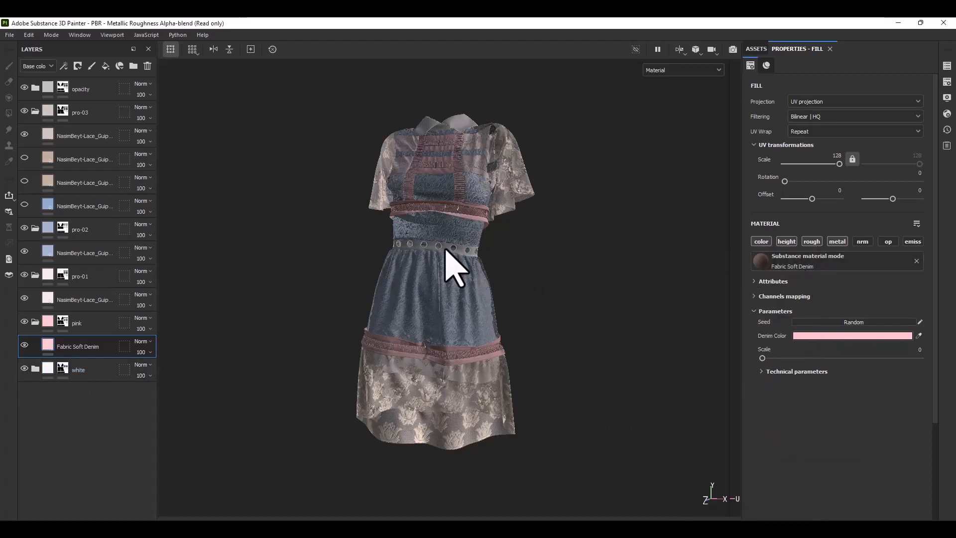
# Add the front waistband to the pink folder's mask with Polygon Fill and render the dress in Iray.
pyautogui.click(62, 321)
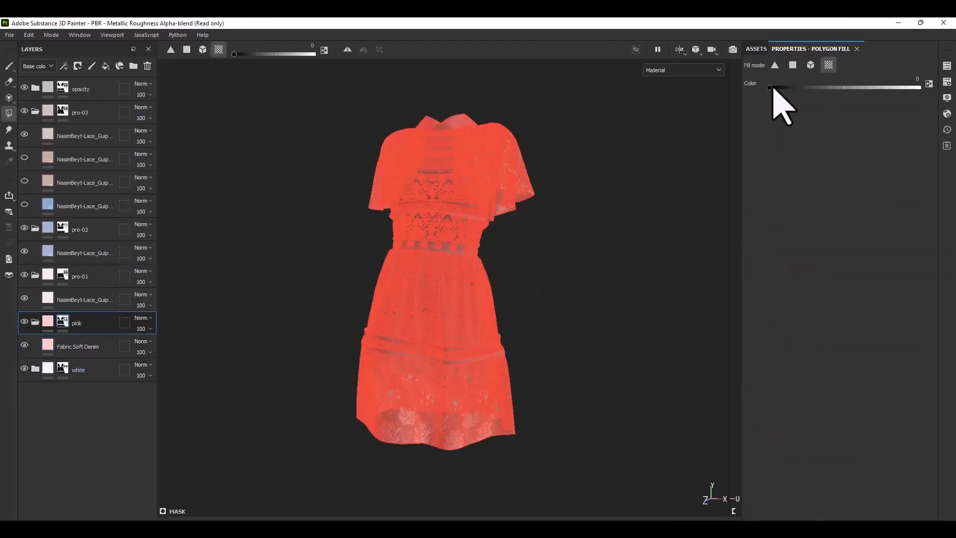
pyautogui.click(47, 325)
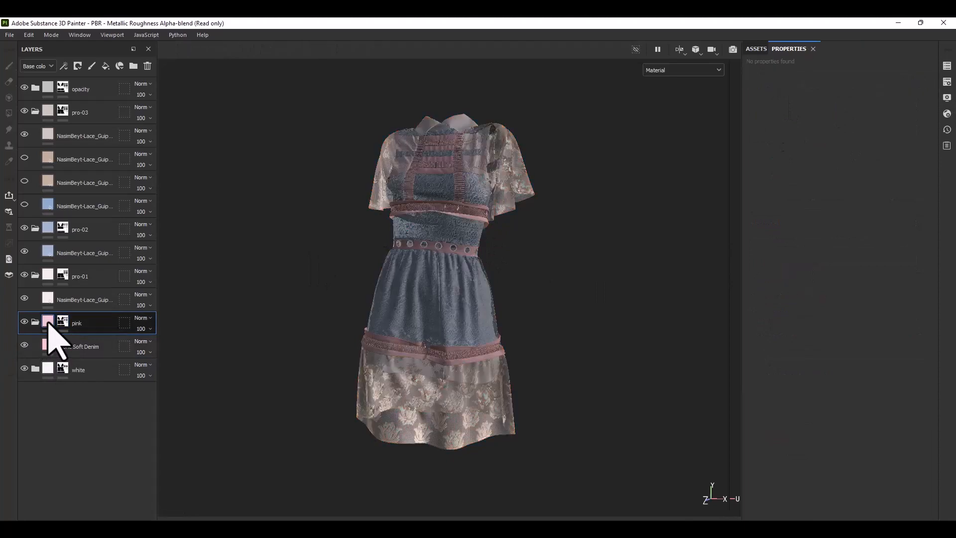
pyautogui.click(51, 35)
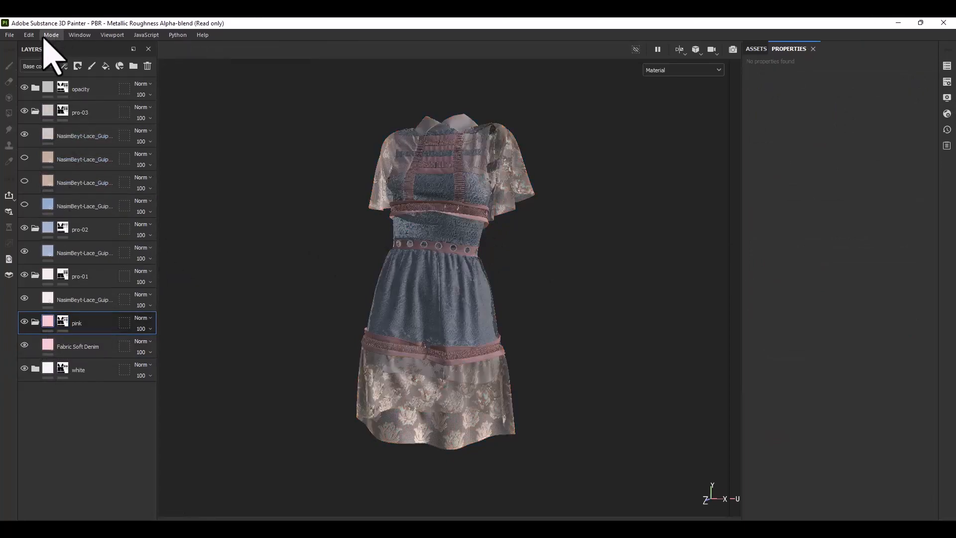
pyautogui.click(53, 59)
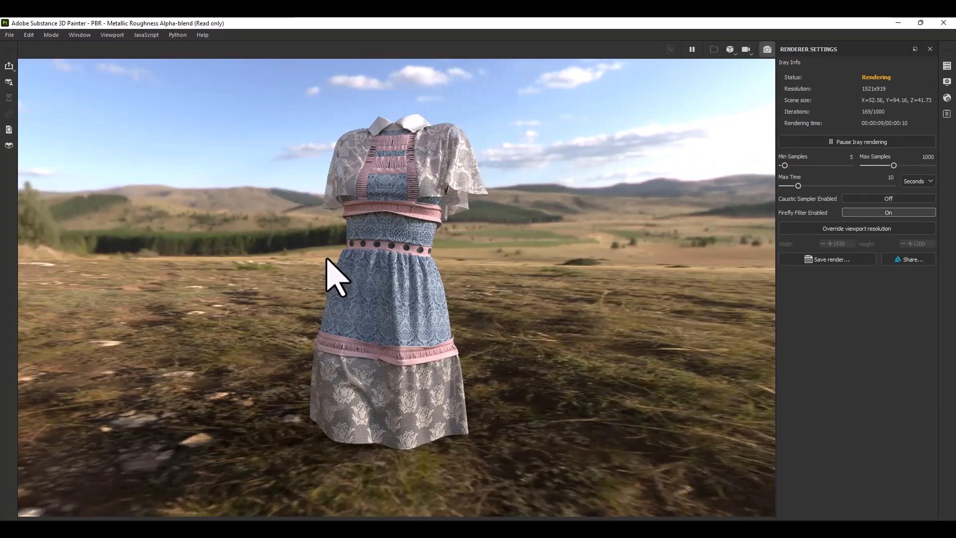
# Rotate the environment lighting, examine the back of the dress in Iray, and return to painting mode.
pyautogui.keyDown('shift'); pyautogui.moveTo(327, 259); pyautogui.dragTo(365, 285, button='right'); pyautogui.keyUp('shift')
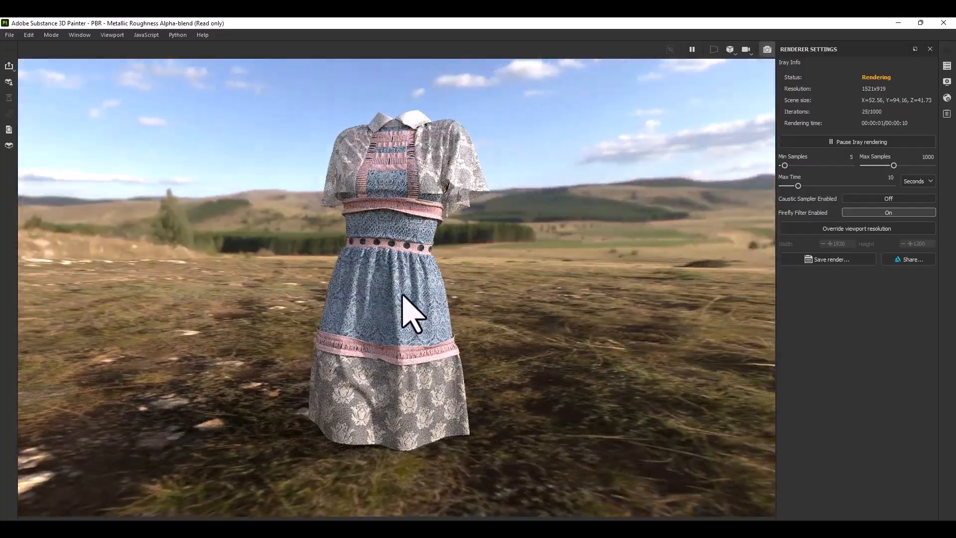
pyautogui.keyDown('alt'); pyautogui.moveTo(442, 303); pyautogui.dragTo(502, 383); pyautogui.keyUp('alt')
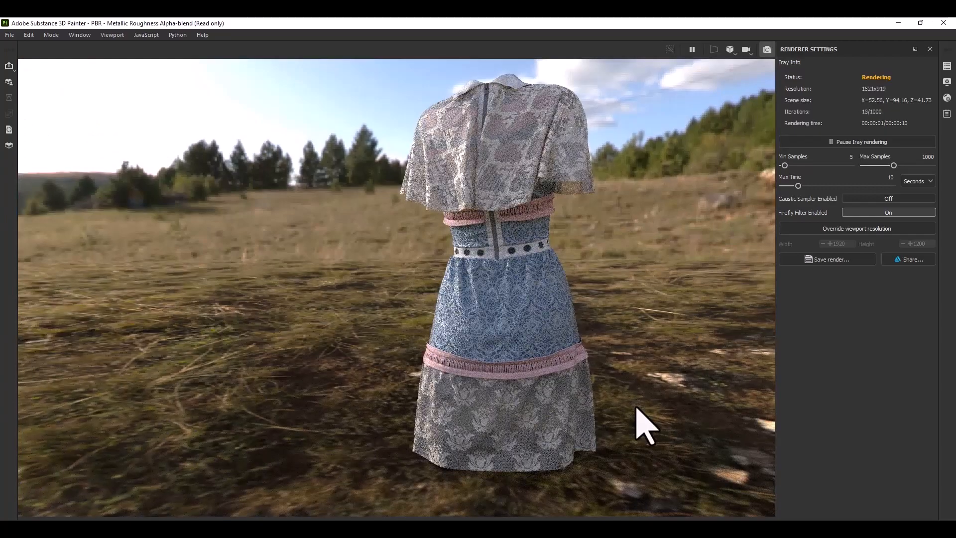
pyautogui.keyDown('alt'); pyautogui.moveTo(675, 426); pyautogui.dragTo(745, 440); pyautogui.keyUp('alt')
pyautogui.click(51, 34)
pyautogui.click(57, 47)
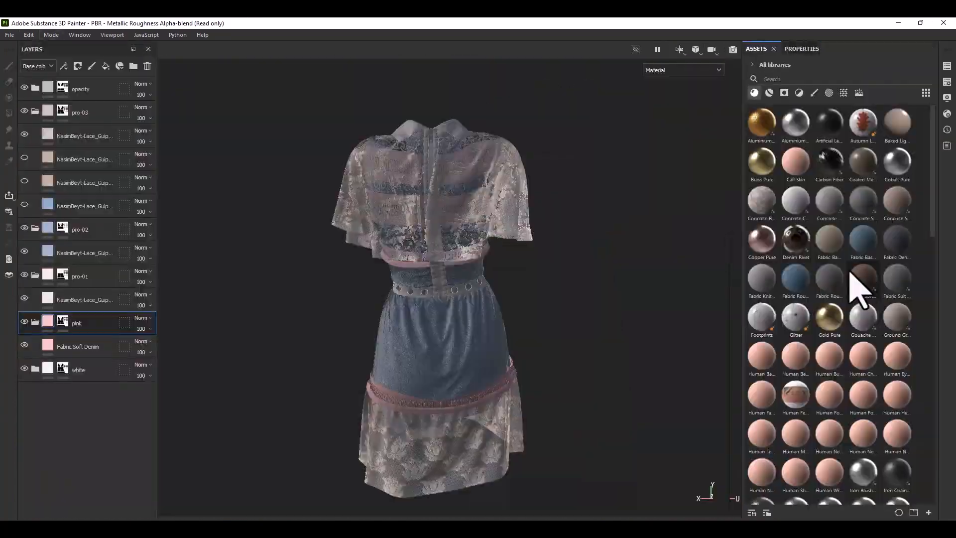
# Apply a material from the asset library to the zipper at the dress's back and render it in Iray.
pyautogui.moveTo(793, 446); pyautogui.dragTo(432, 142)
pyautogui.moveTo(797, 443); pyautogui.dragTo(432, 146)
pyautogui.click(49, 34)
pyautogui.click(51, 60)
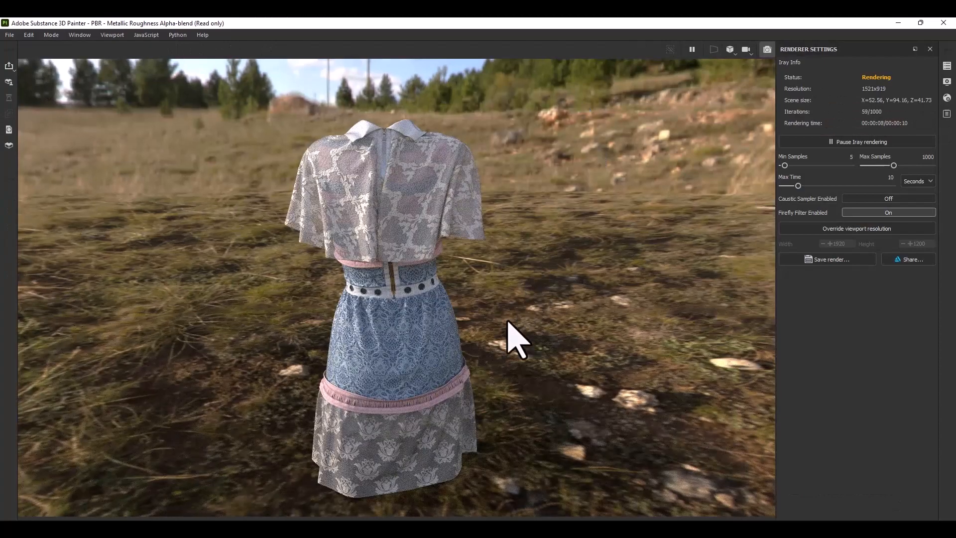
# Inspect the rendered dress in Iray from the back around to the front.
pyautogui.keyDown('alt'); pyautogui.moveTo(496, 354); pyautogui.dragTo(439, 371); pyautogui.keyUp('alt')
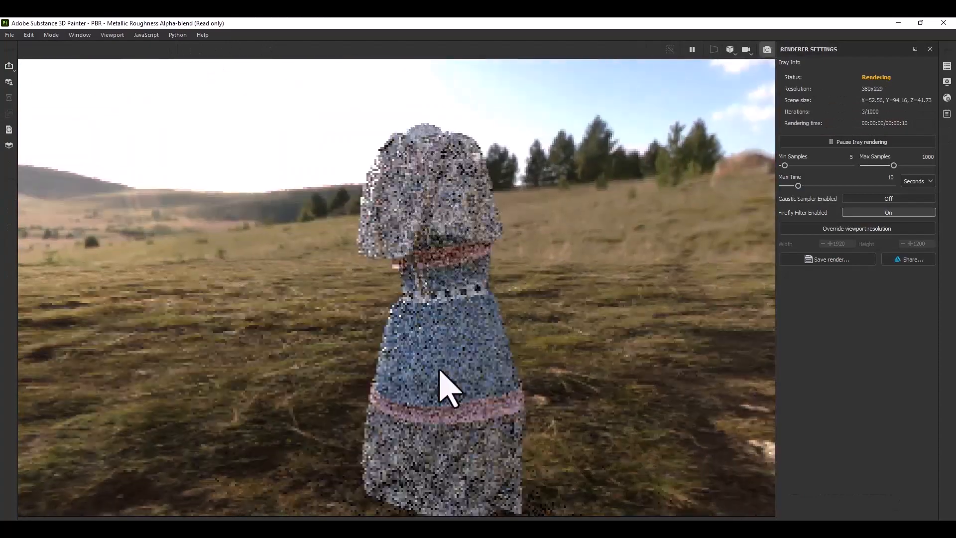
pyautogui.keyDown('alt'); pyautogui.moveTo(458, 349); pyautogui.dragTo(453, 306, button='middle'); pyautogui.keyUp('alt')
pyautogui.moveTo(479, 371)
pyautogui.keyDown('alt'); pyautogui.mouseDown()
pyautogui.moveTo(428, 390)
pyautogui.moveTo(567, 393)
pyautogui.moveTo(487, 401)
pyautogui.moveTo(431, 393)
pyautogui.moveTo(524, 423)
pyautogui.moveTo(455, 402)
pyautogui.moveTo(491, 385)
pyautogui.mouseUp(); pyautogui.keyUp('alt')
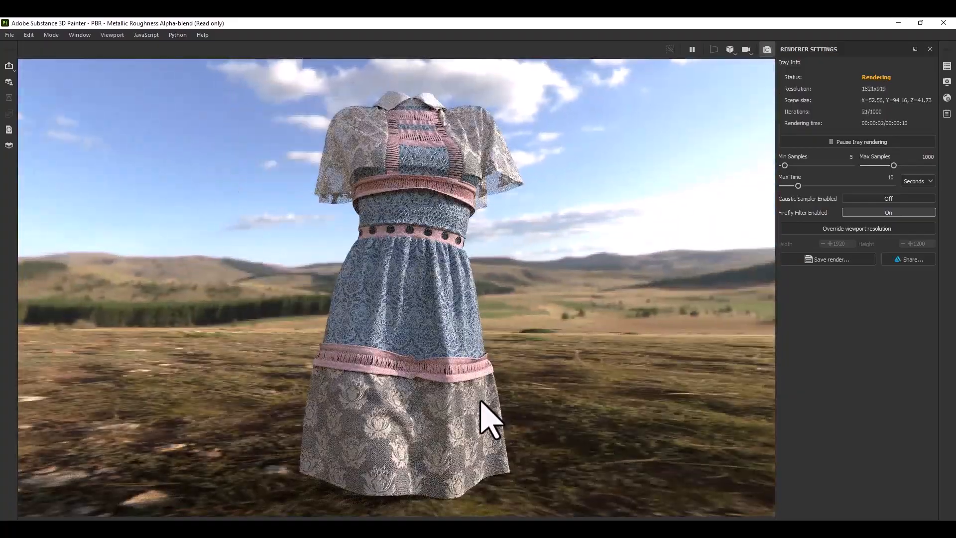